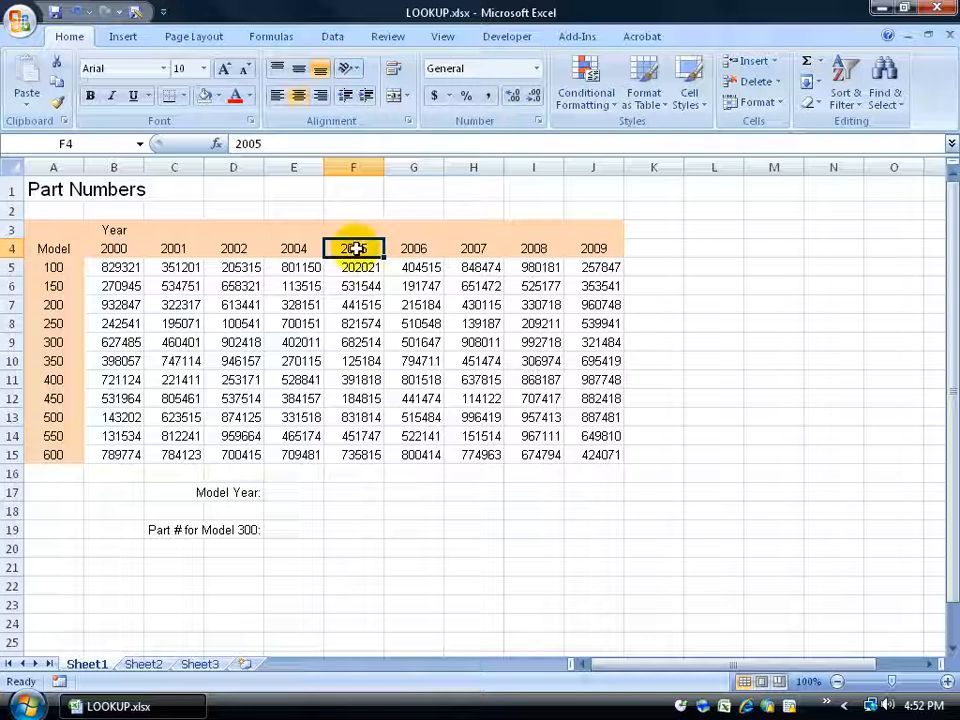
Step: Locate the part numbers for model 300 in 2005 and model 450 in 2007 in the table
{"action": "left_click", "coordinate": [53, 342]}
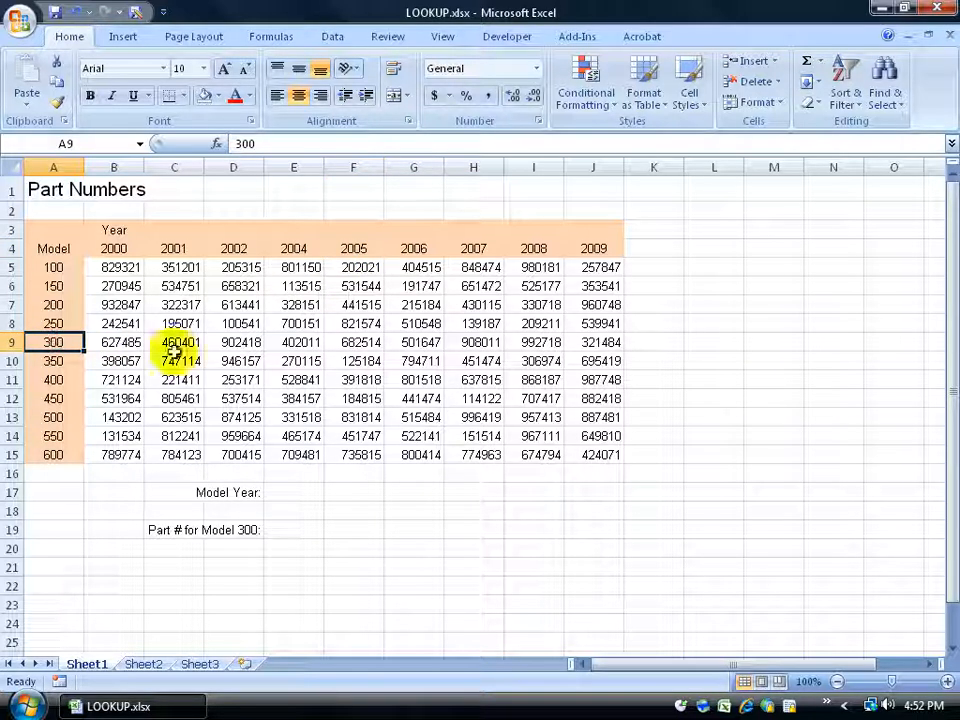
{"action": "left_click", "coordinate": [347, 344]}
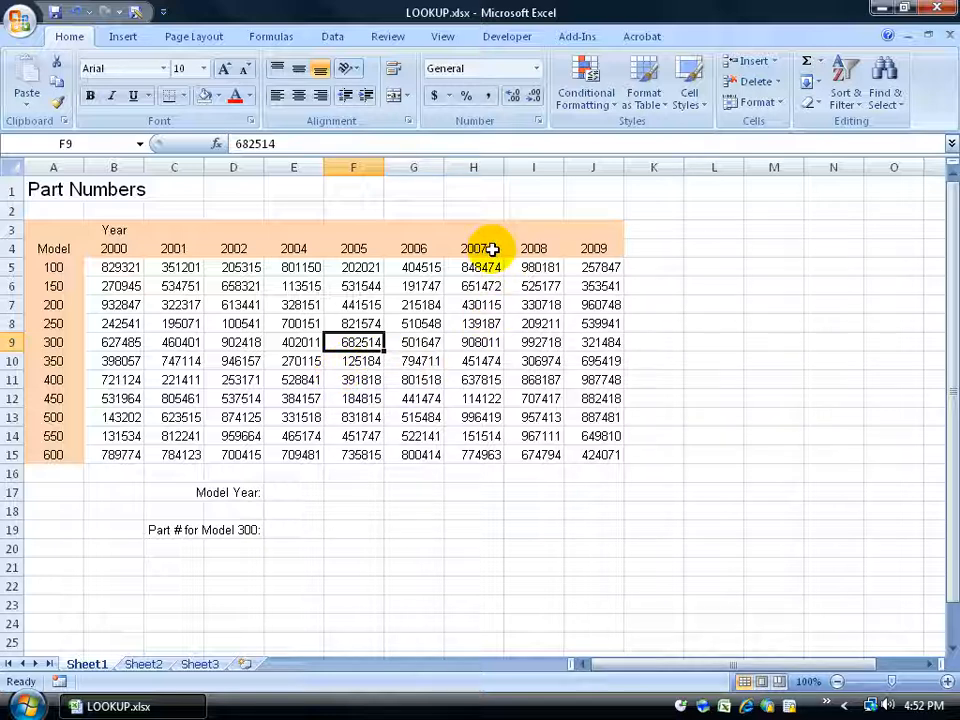
{"action": "left_click", "coordinate": [491, 249]}
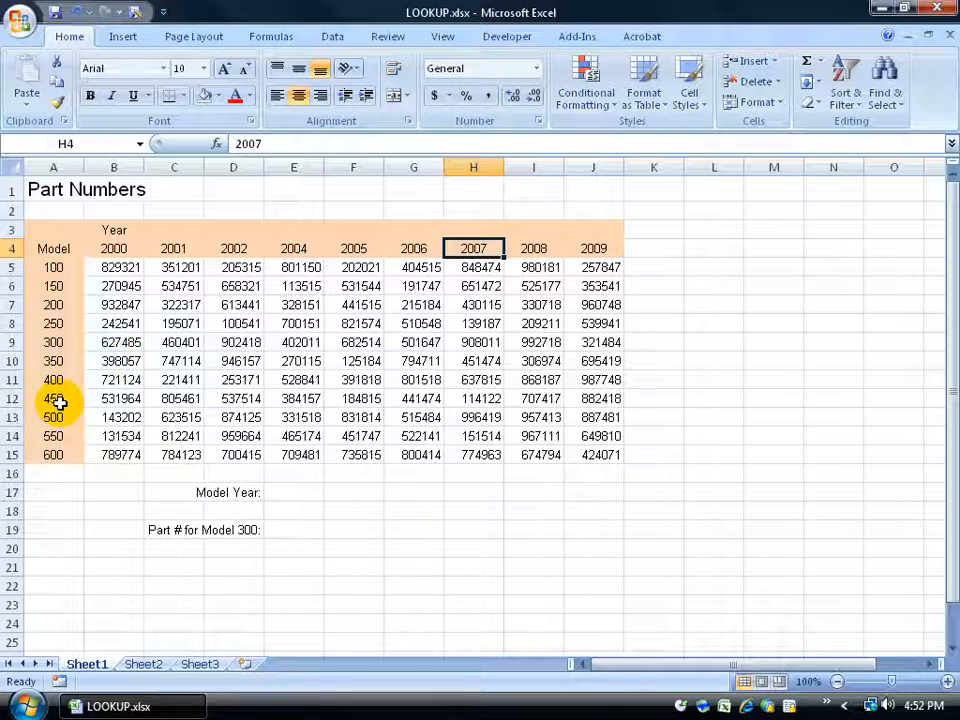
{"action": "left_click", "coordinate": [470, 399]}
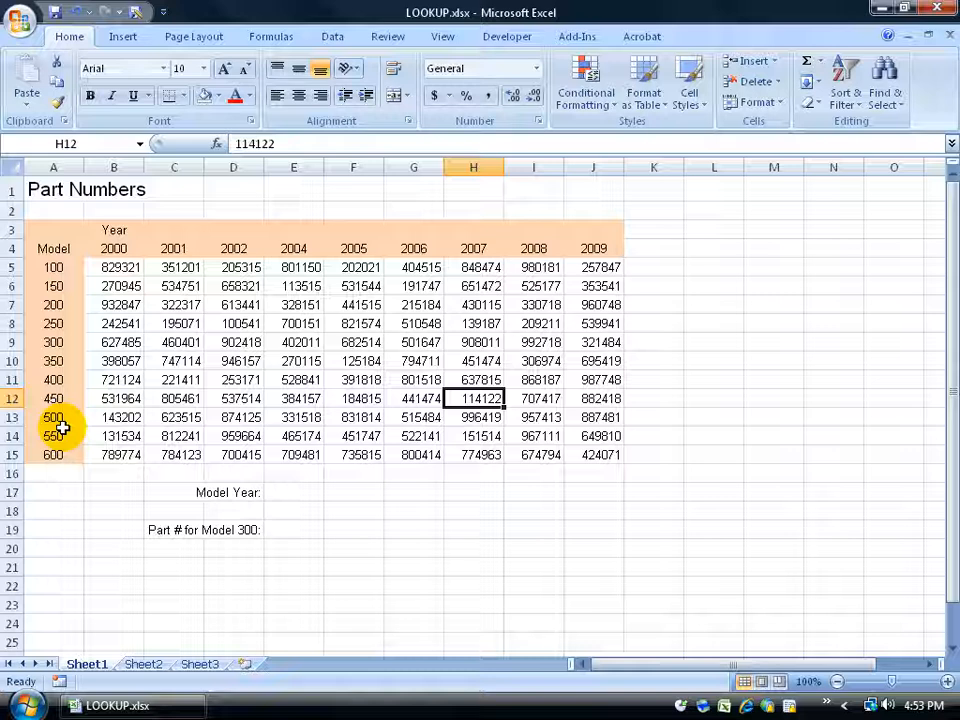
Step: Enter 2004 as the model year in cell E17
{"action": "left_click", "coordinate": [299, 496]}
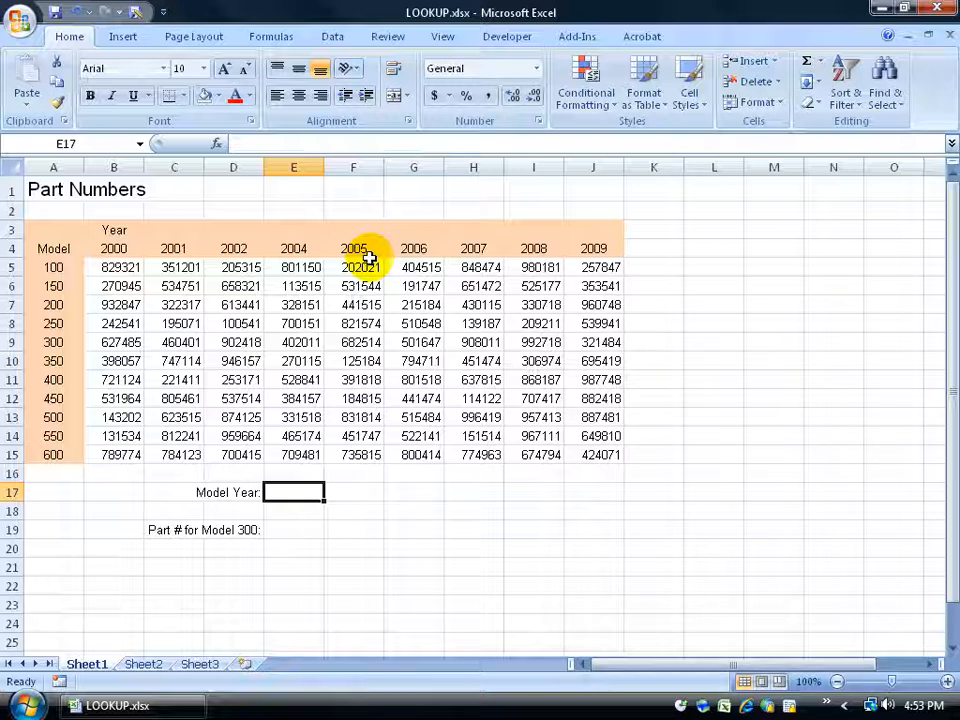
{"action": "left_click", "coordinate": [309, 251]}
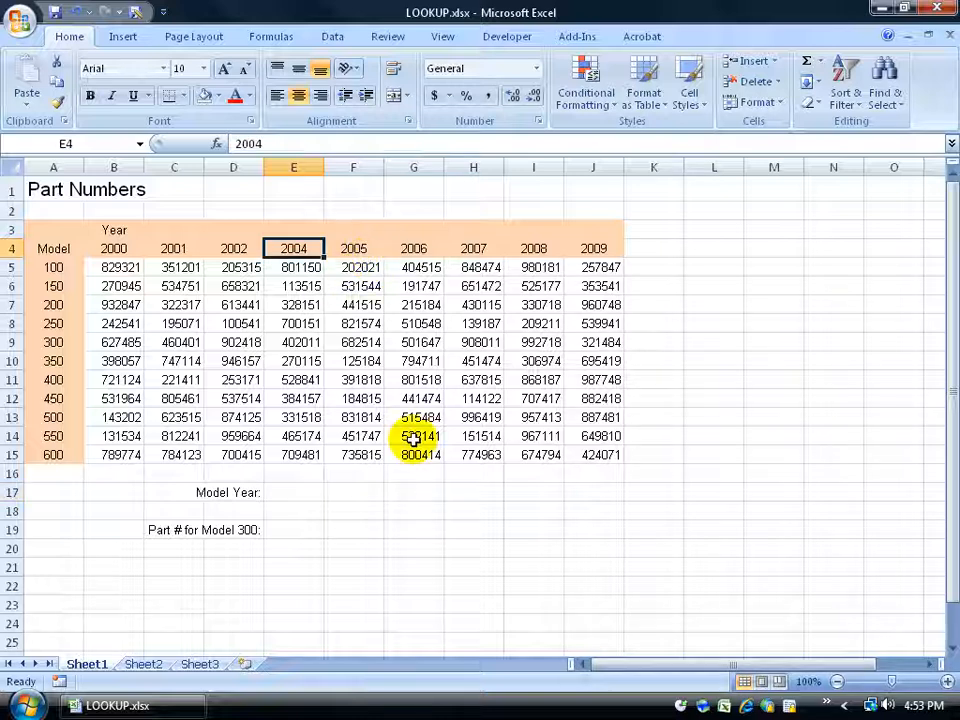
{"action": "left_click", "coordinate": [285, 493]}
{"action": "type", "text": "2004"}
{"action": "key", "text": "Return"}
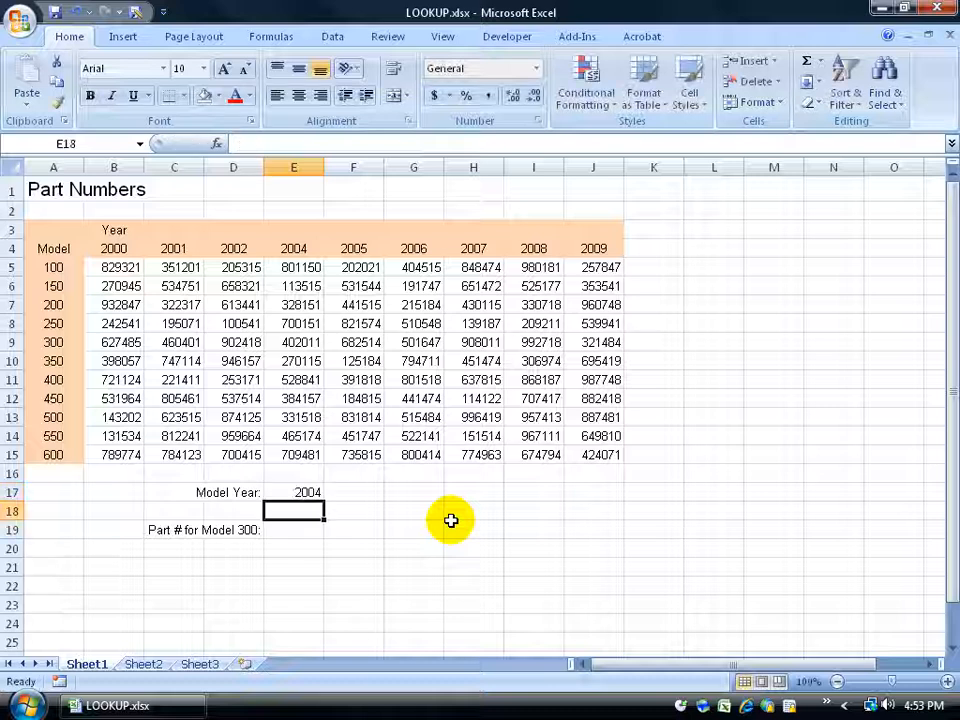
Step: Insert an HLOOKUP function in cell E19 for the Model 300 part number, with E17 as the lookup value
{"action": "left_click", "coordinate": [313, 527]}
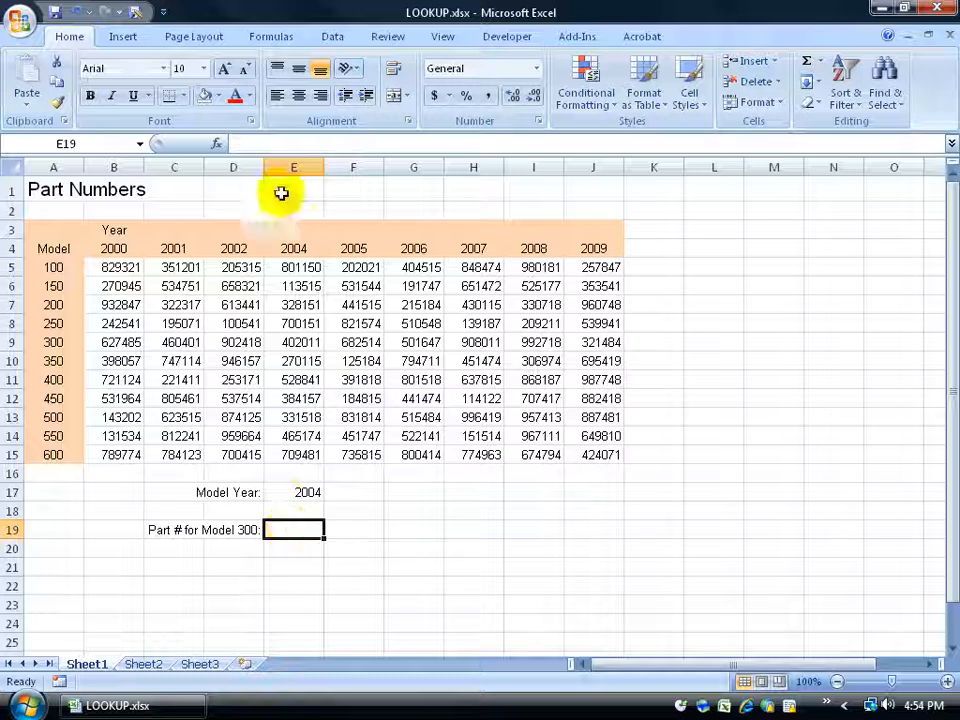
{"action": "left_click", "coordinate": [271, 36]}
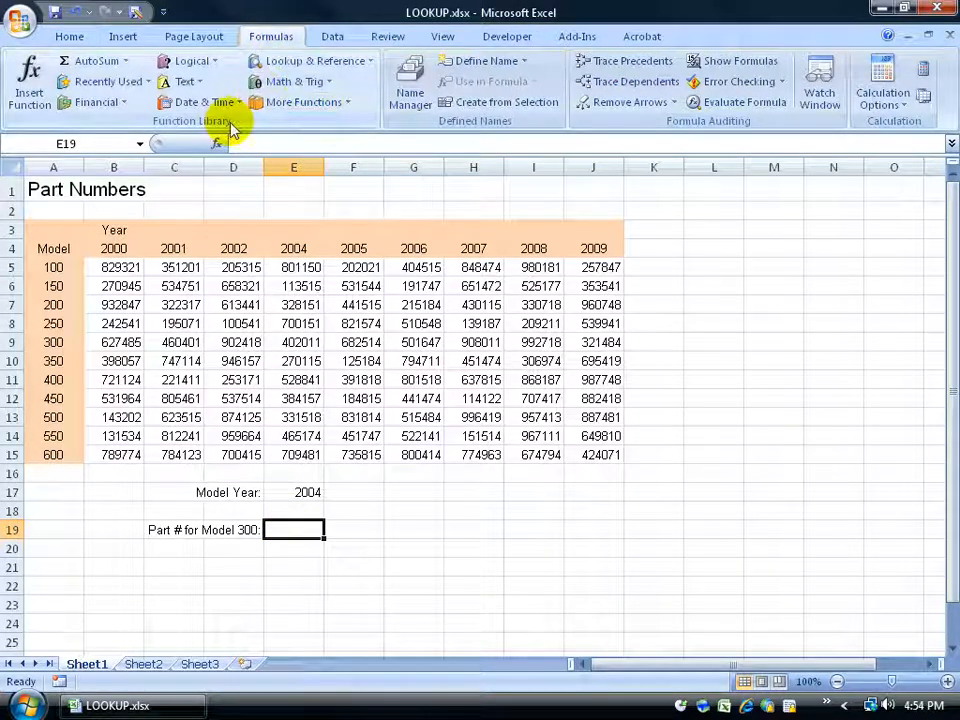
{"action": "left_click", "coordinate": [369, 62]}
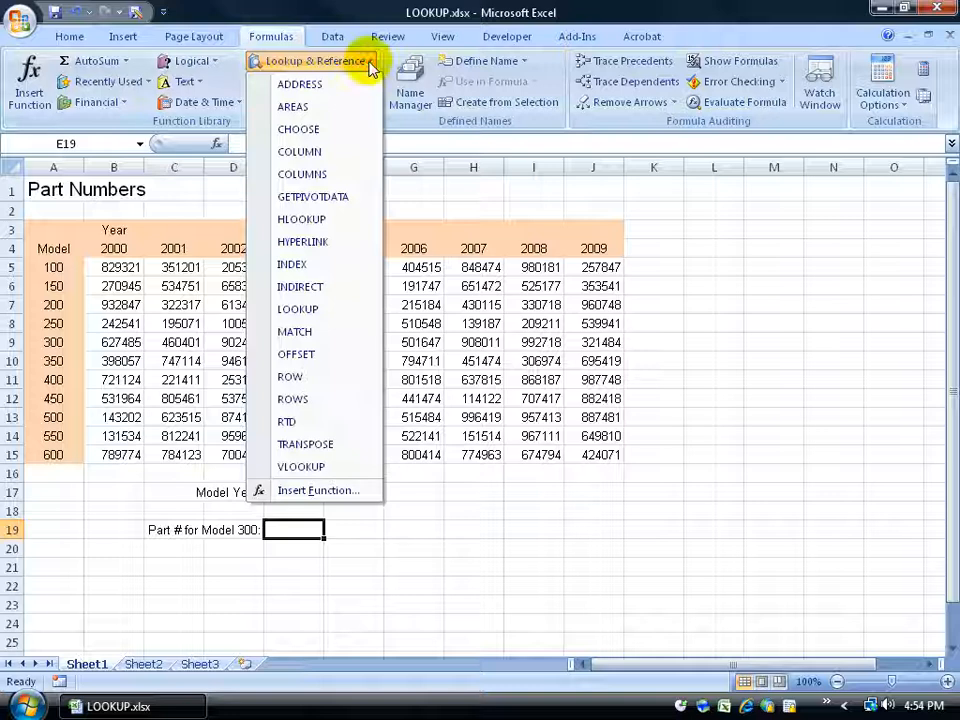
{"action": "left_click", "coordinate": [333, 222]}
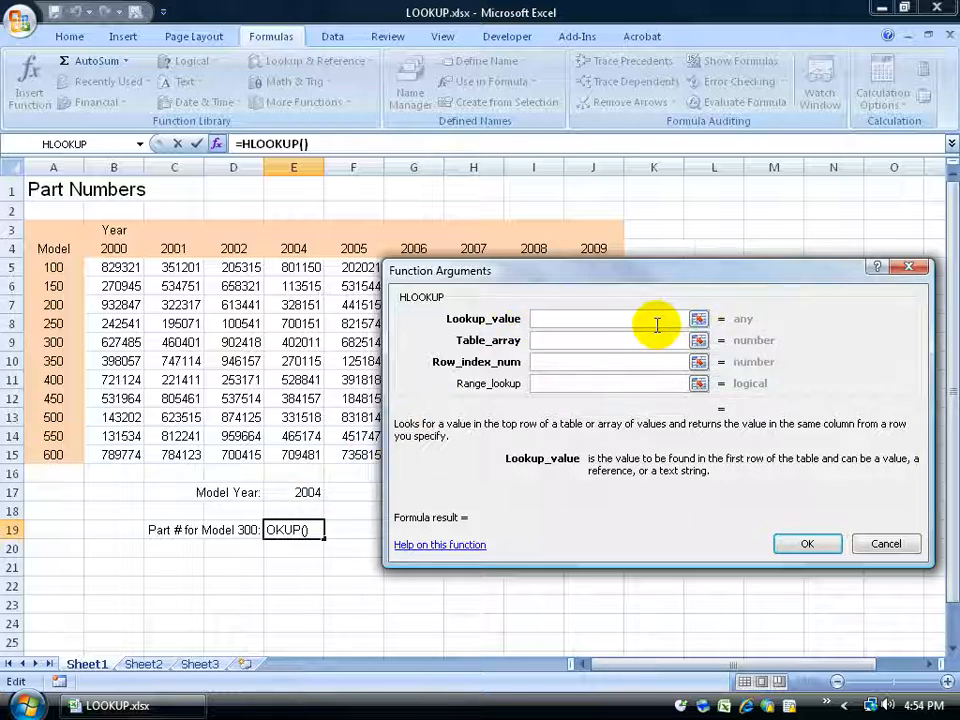
{"action": "left_click", "coordinate": [698, 318]}
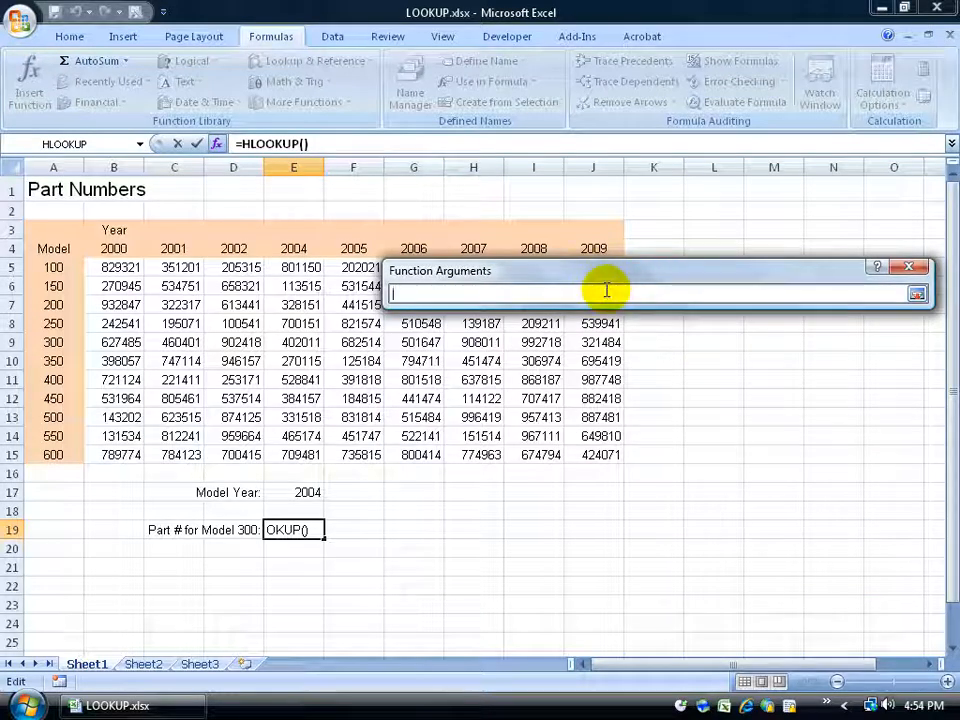
{"action": "left_click", "coordinate": [306, 490]}
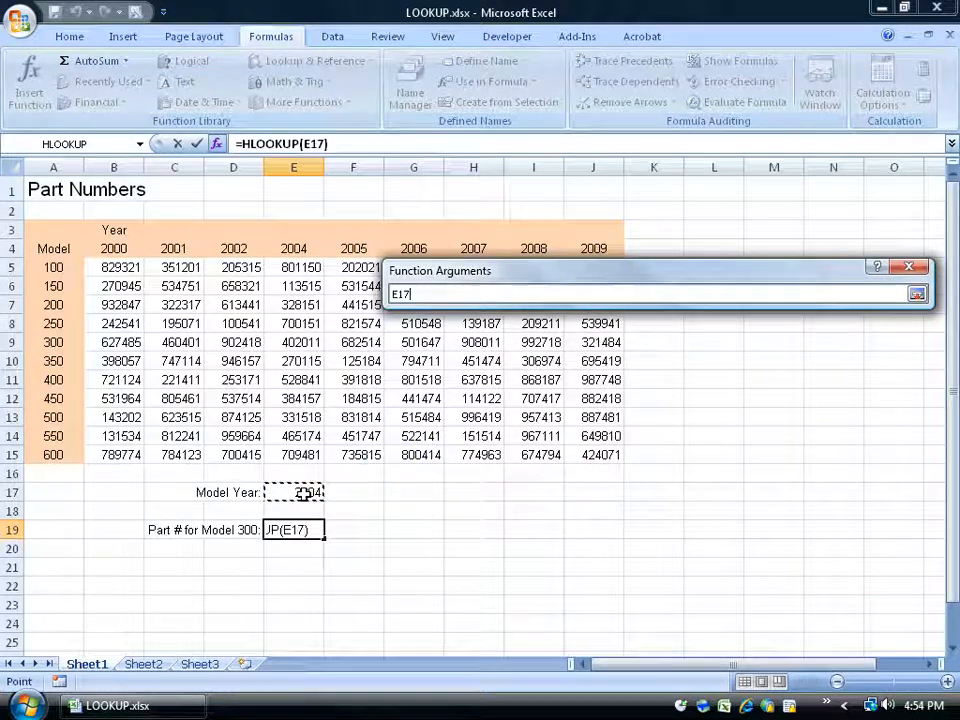
{"action": "key", "text": "Return"}
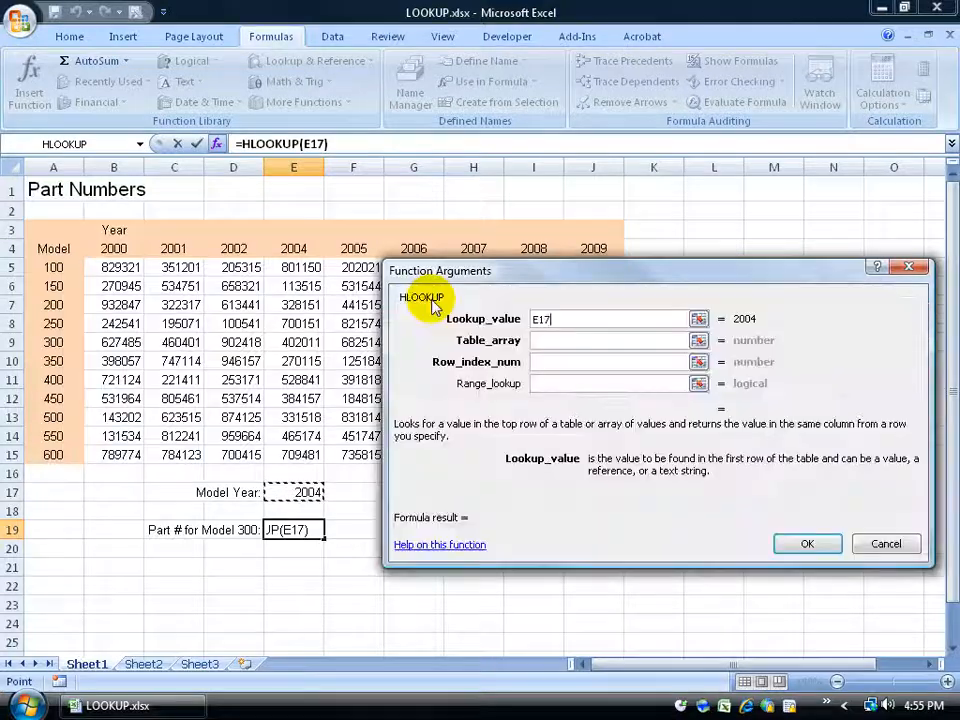
Step: Set the HLOOKUP table array to A4:J15 and the row index number to 6, leaving the range lookup empty
{"action": "left_click", "coordinate": [543, 343]}
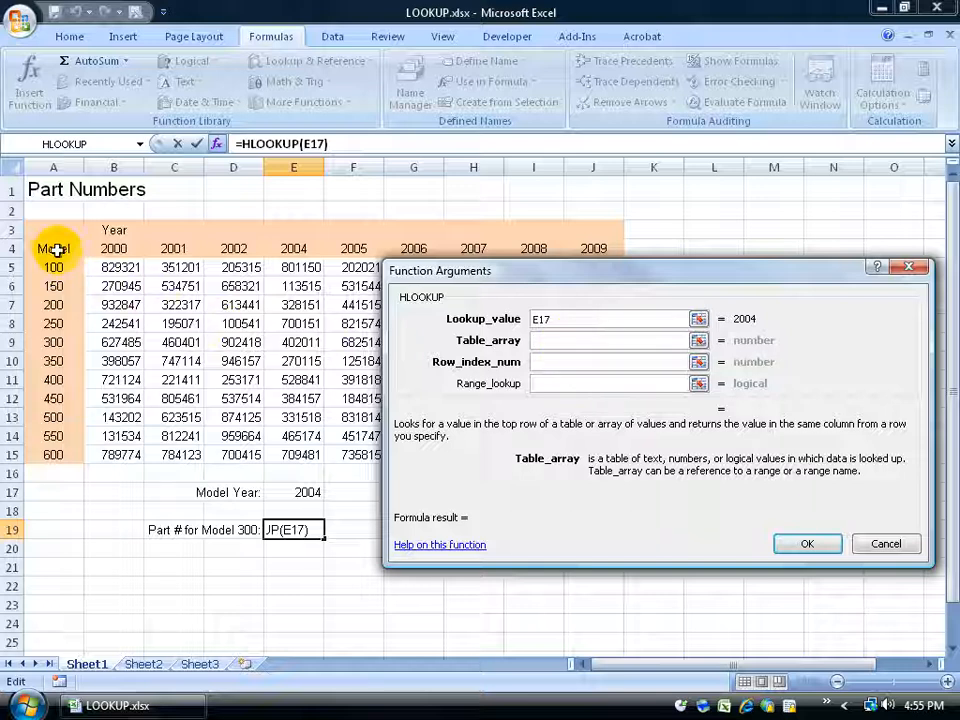
{"action": "left_click_drag", "start_coordinate": [50, 249], "coordinate": [594, 462]}
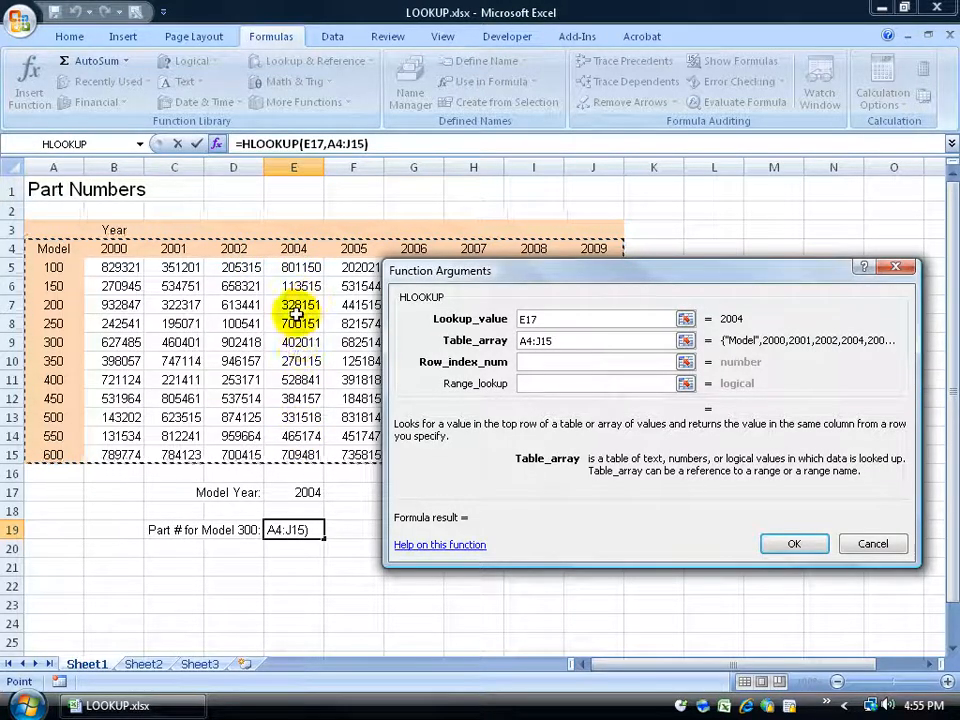
{"action": "left_click", "coordinate": [527, 318]}
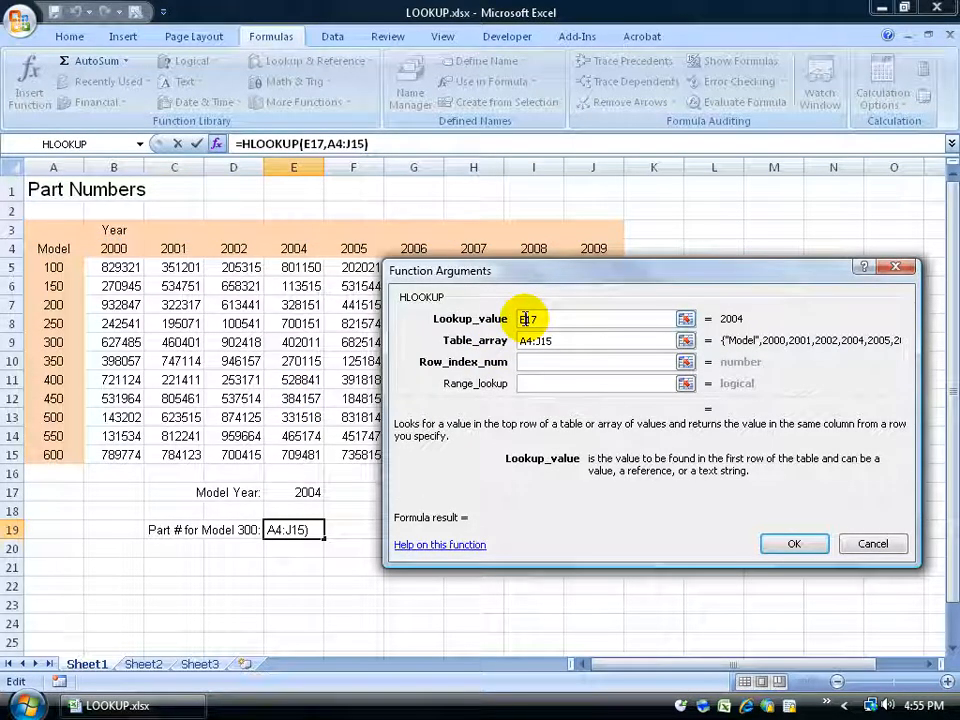
{"action": "left_click", "coordinate": [531, 340]}
{"action": "left_click", "coordinate": [530, 362]}
{"action": "left_click", "coordinate": [532, 362]}
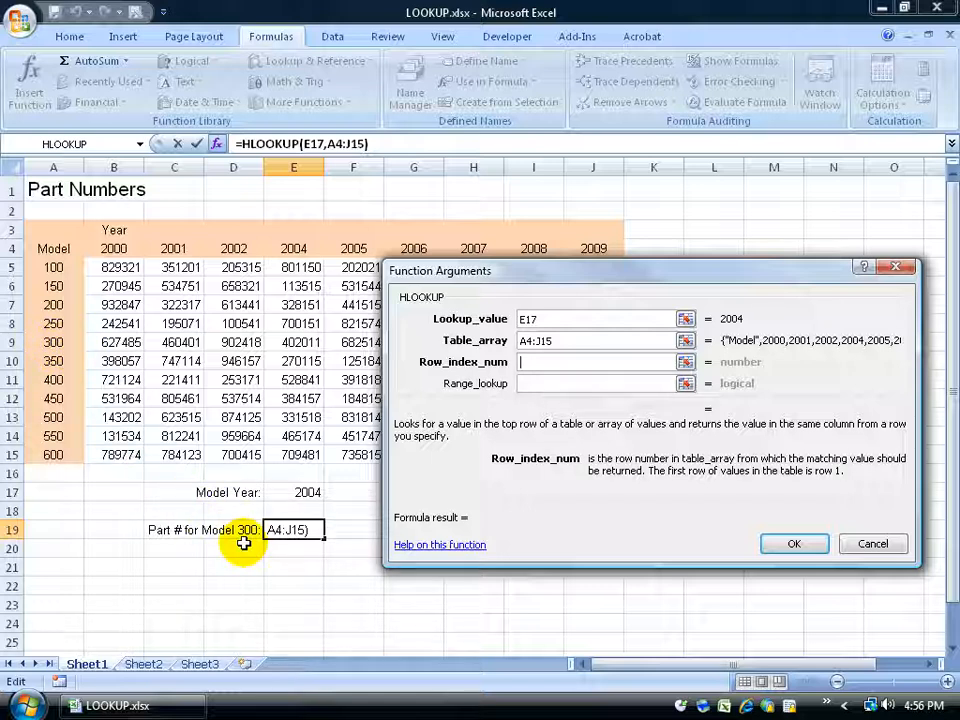
{"action": "left_click", "coordinate": [524, 363]}
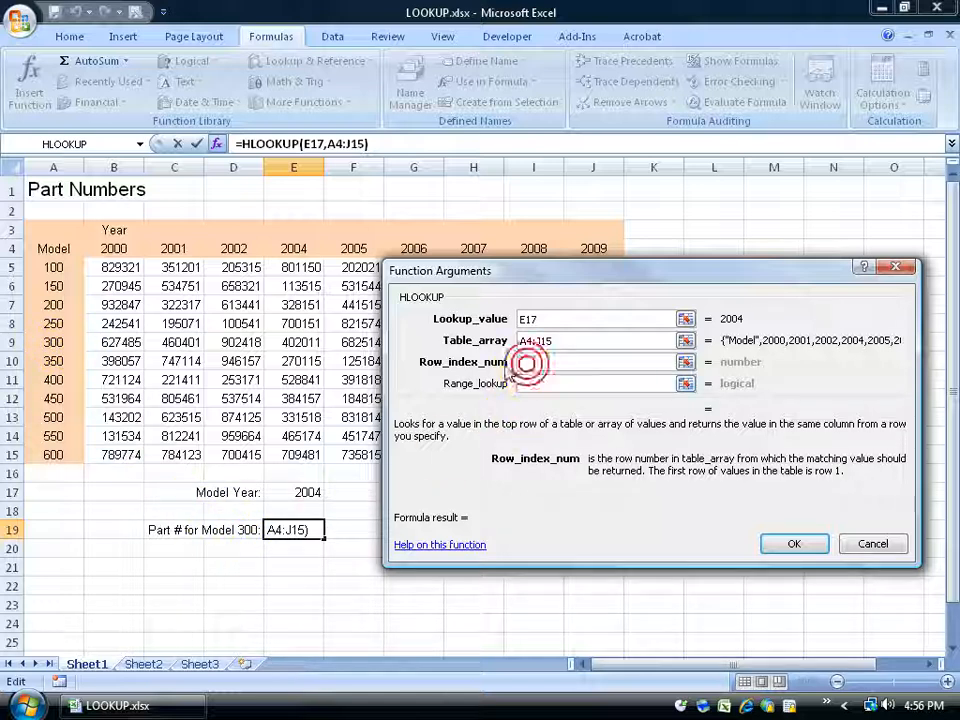
{"action": "type", "text": "6"}
{"action": "key", "text": "Tab"}
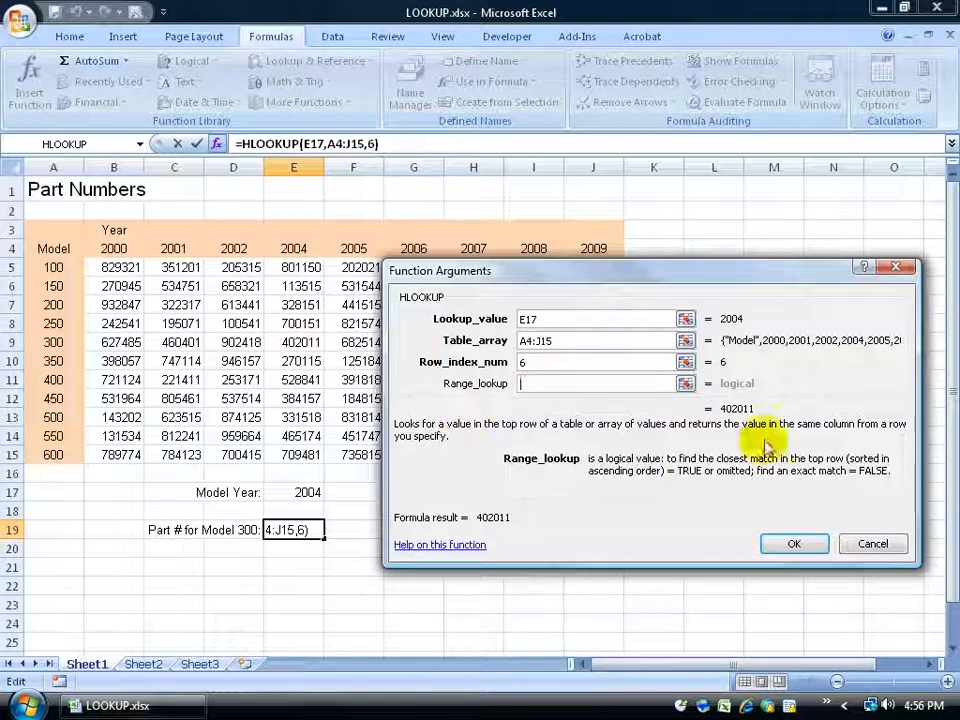
Step: Try A3:J15 as the table array, including the Year heading row
{"action": "left_click", "coordinate": [685, 341]}
{"action": "left_click_drag", "start_coordinate": [50, 230], "coordinate": [589, 458]}
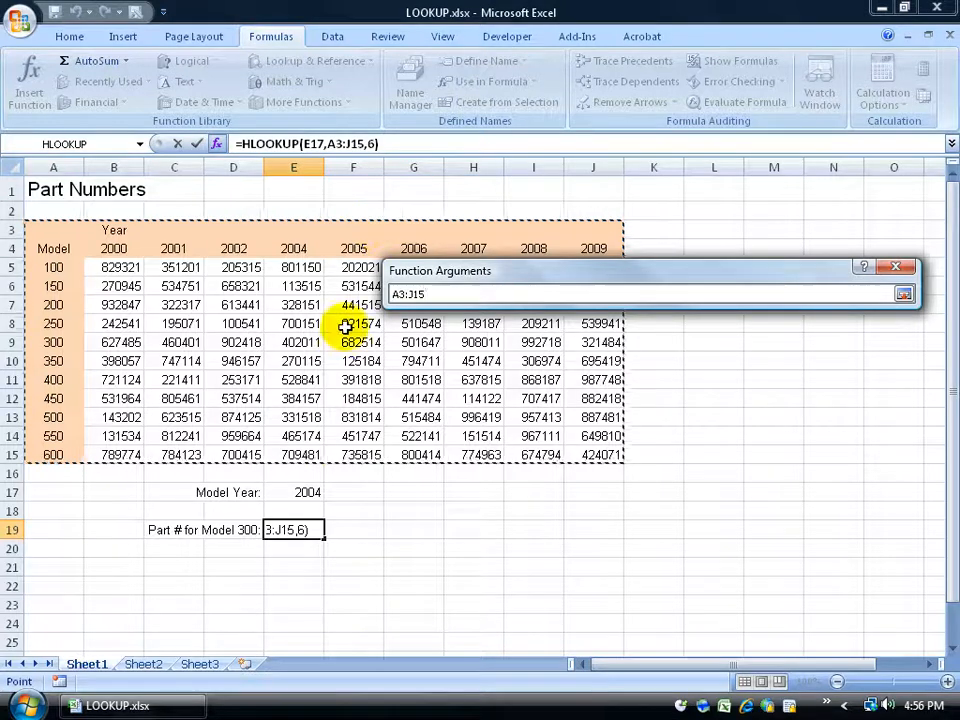
{"action": "left_click", "coordinate": [906, 296]}
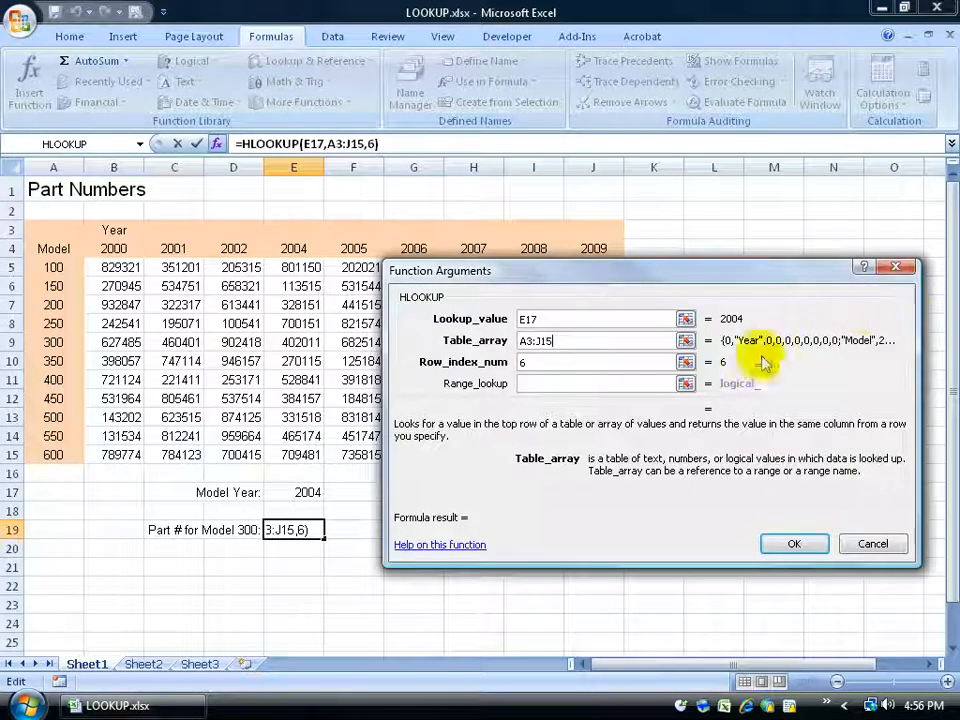
{"action": "key", "text": "Tab"}
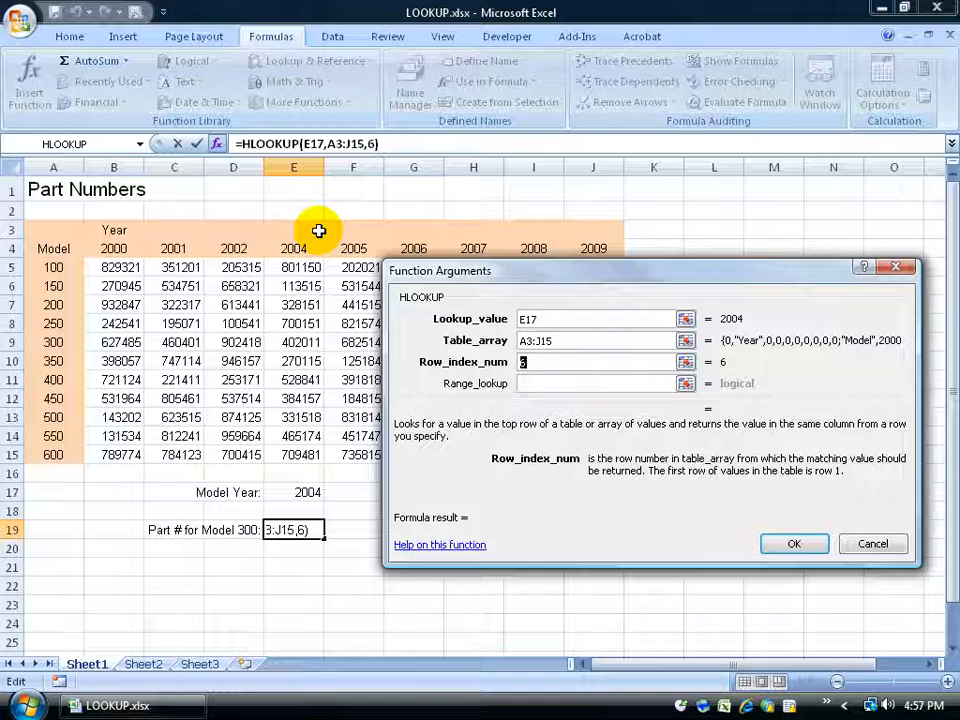
Step: Set the table array back to A4:J15 and complete the HLOOKUP formula
{"action": "left_click", "coordinate": [685, 340]}
{"action": "left_click_drag", "start_coordinate": [58, 249], "coordinate": [600, 455]}
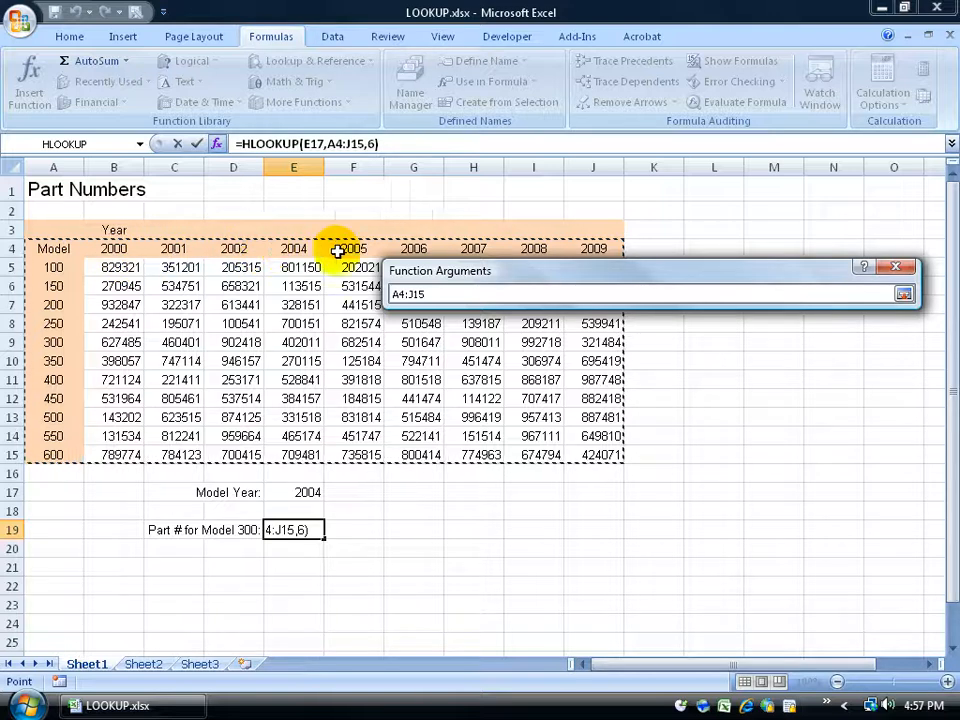
{"action": "key", "text": "Return"}
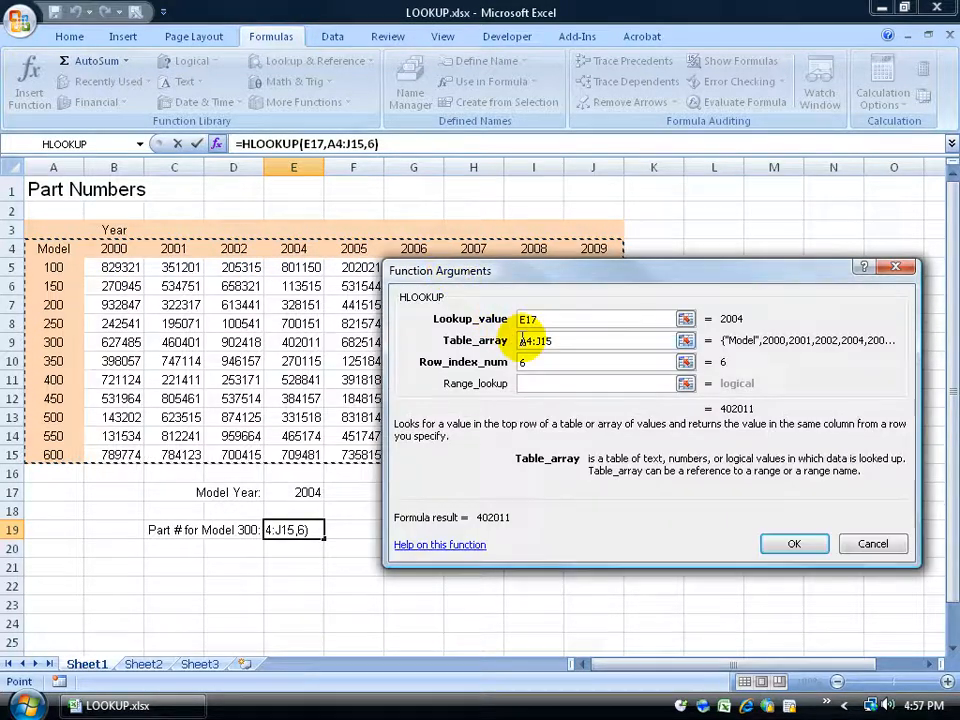
{"action": "left_click", "coordinate": [786, 543]}
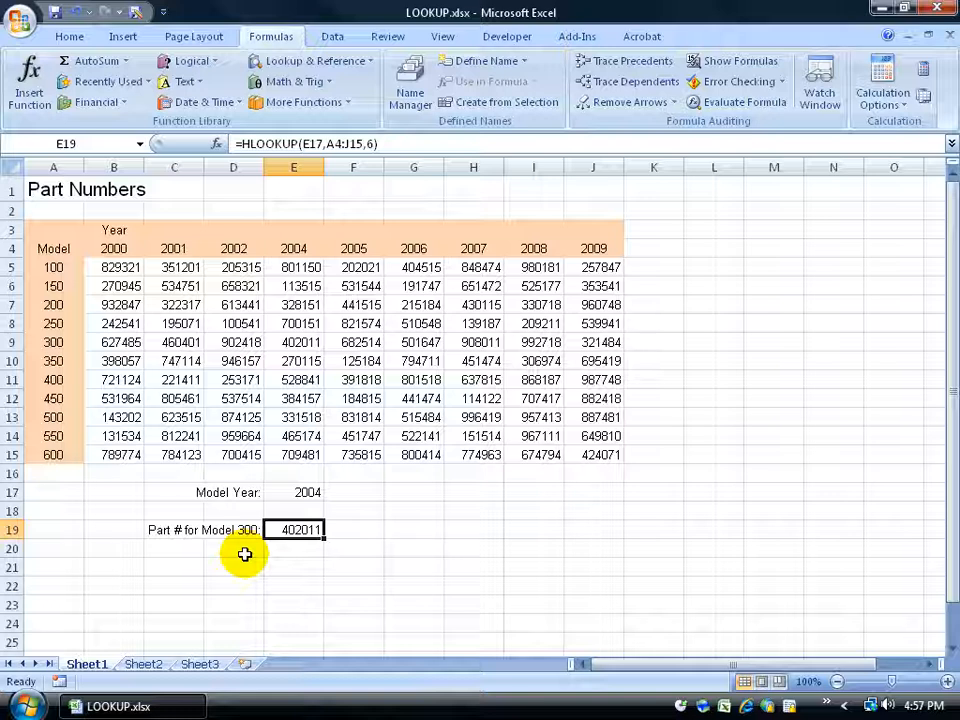
Step: Change the model year in E17 to 2008
{"action": "left_click", "coordinate": [308, 492]}
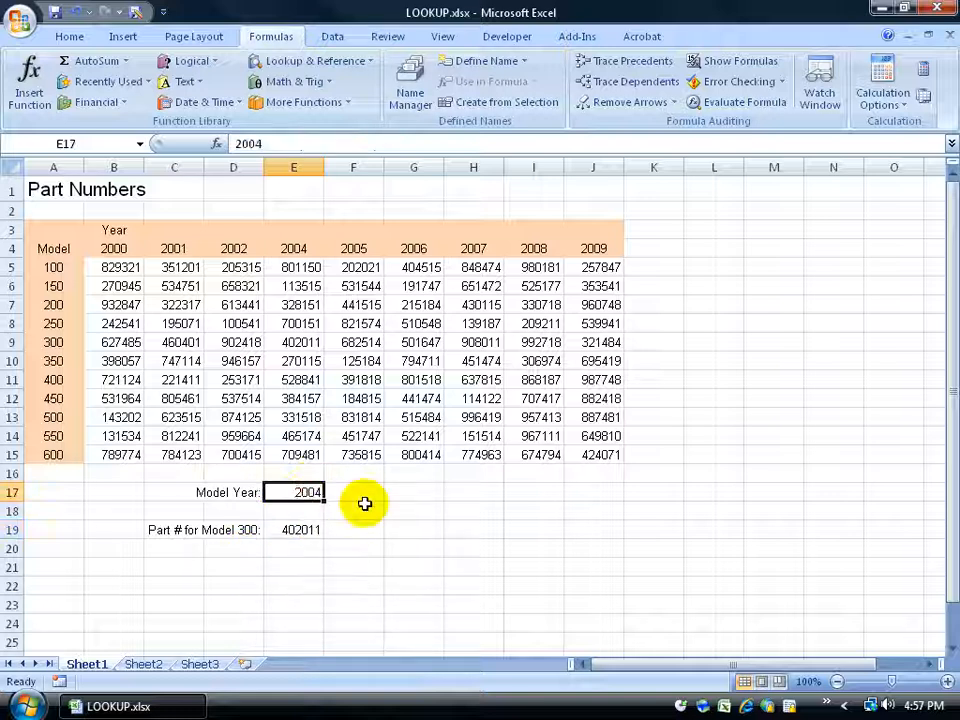
{"action": "type", "text": "2008"}
{"action": "key", "text": "Return"}
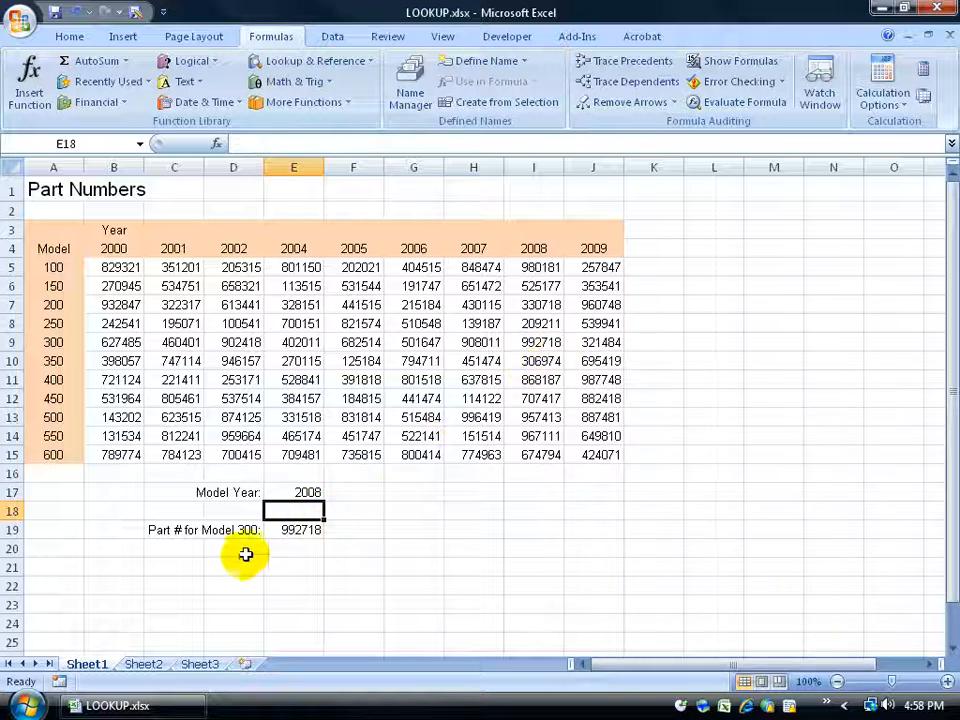
Step: Try row index 9 in the E19 HLOOKUP formula and compare the result with the table entry for model 450 in 2008
{"action": "left_click", "coordinate": [300, 530]}
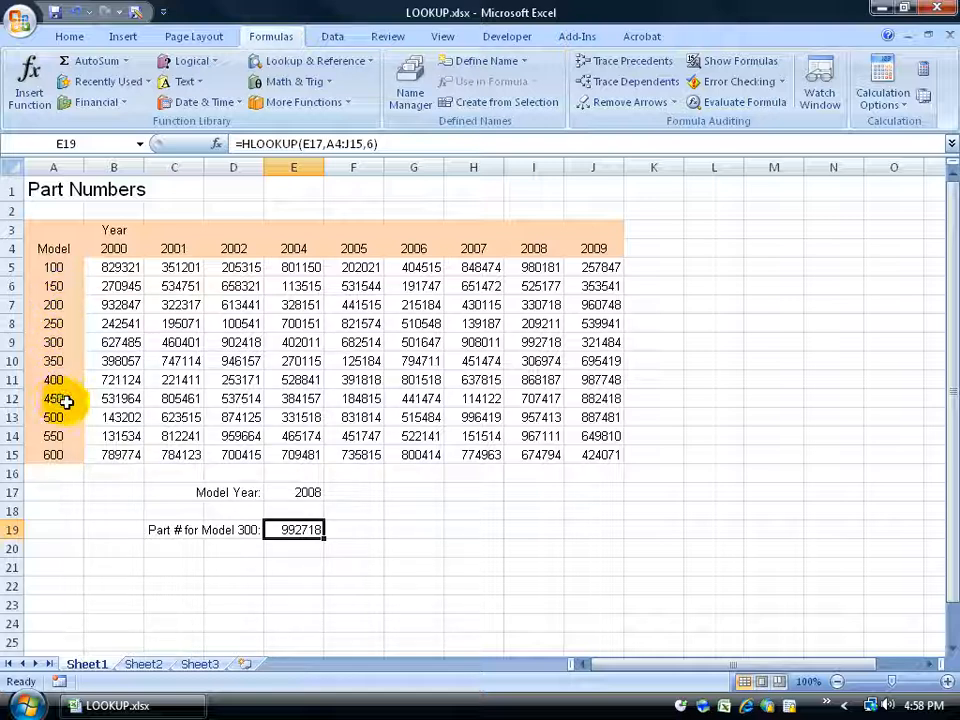
{"action": "left_click", "coordinate": [372, 143]}
{"action": "key", "text": "BackSpace"}
{"action": "type", "text": "9"}
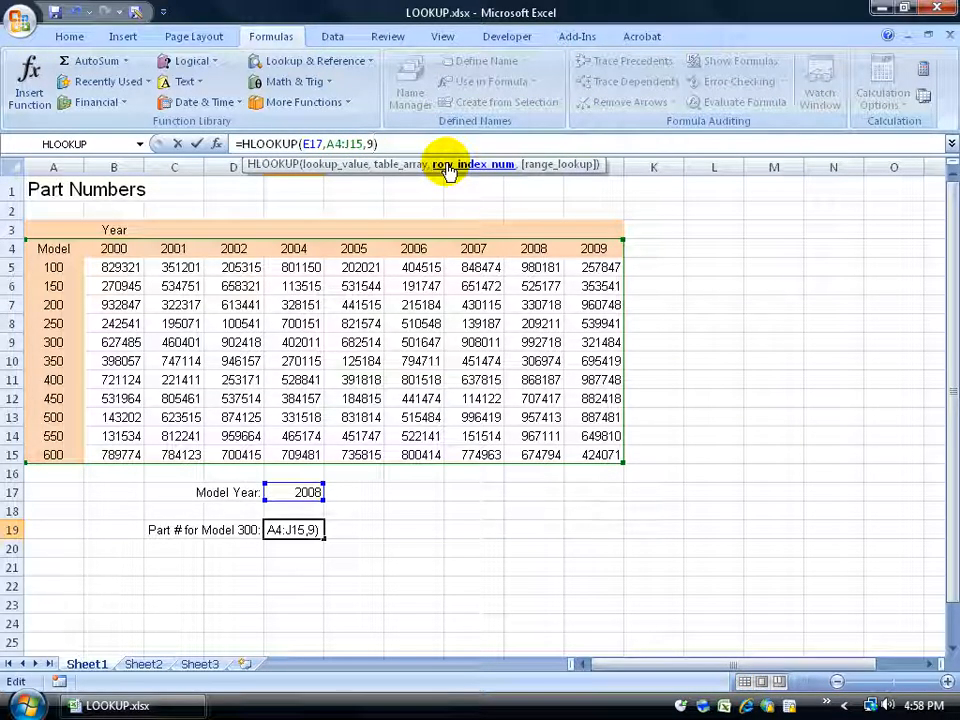
{"action": "key", "text": "Return"}
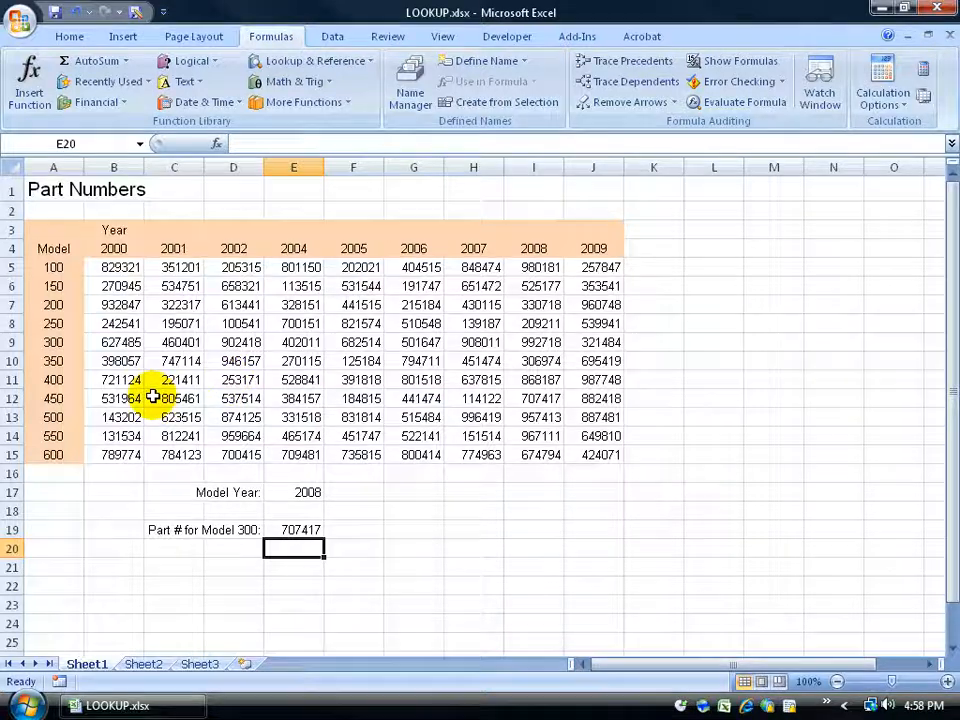
{"action": "left_click", "coordinate": [548, 398]}
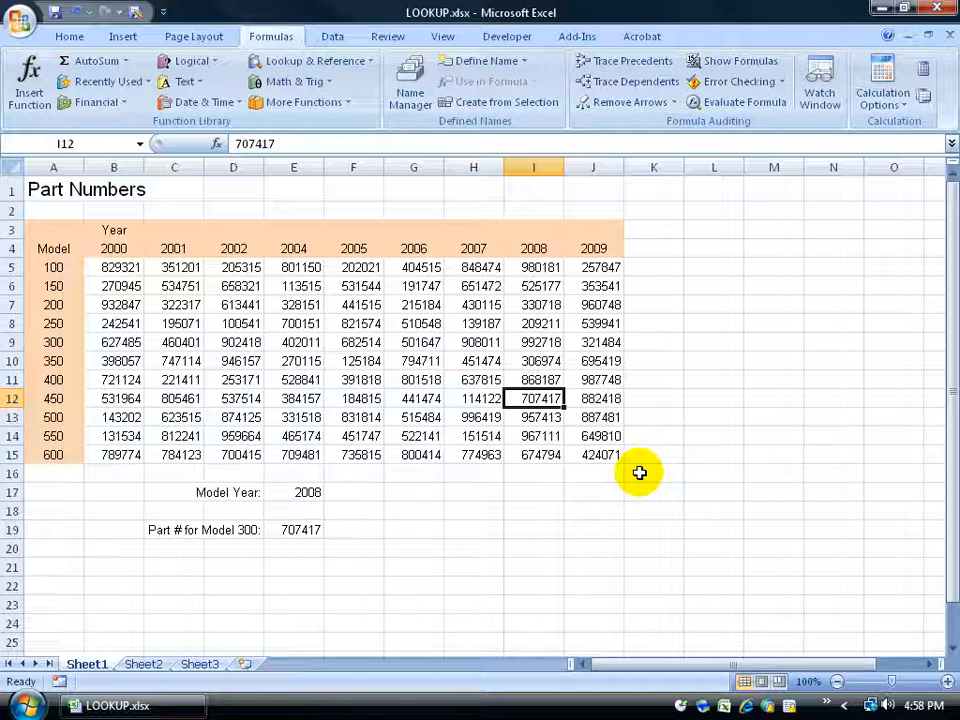
Step: Set the row index in the E19 HLOOKUP formula back to 6
{"action": "left_click", "coordinate": [295, 531]}
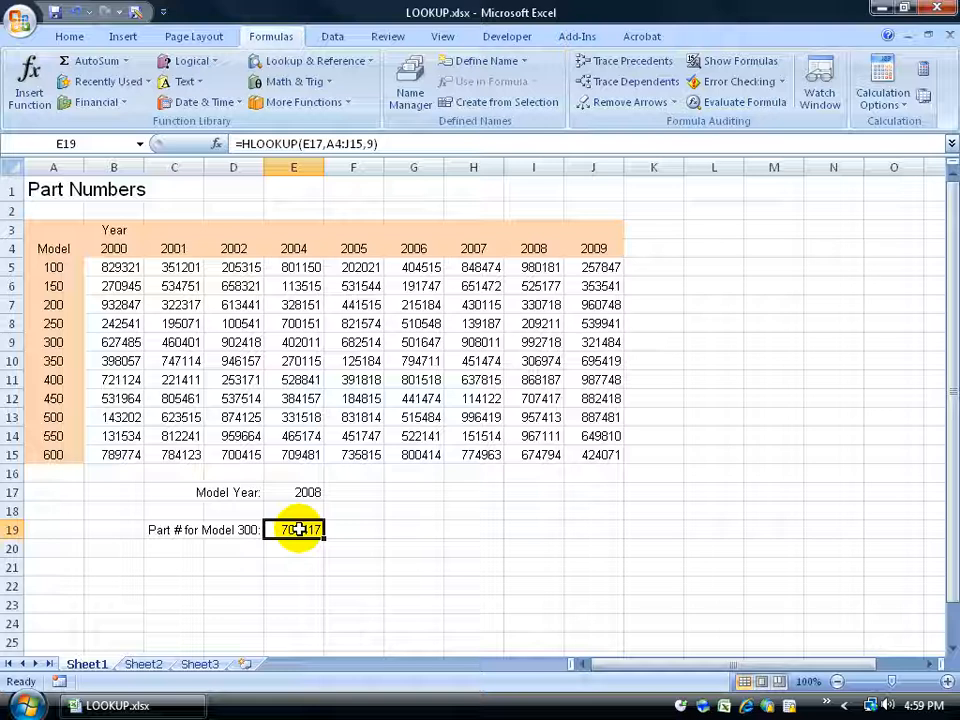
{"action": "left_click", "coordinate": [369, 143]}
{"action": "type", "text": "6"}
{"action": "key", "text": "Return"}
Step: Enter 400 as a model label in cell D20, below the Model 300 label
{"action": "key", "text": "Left"}
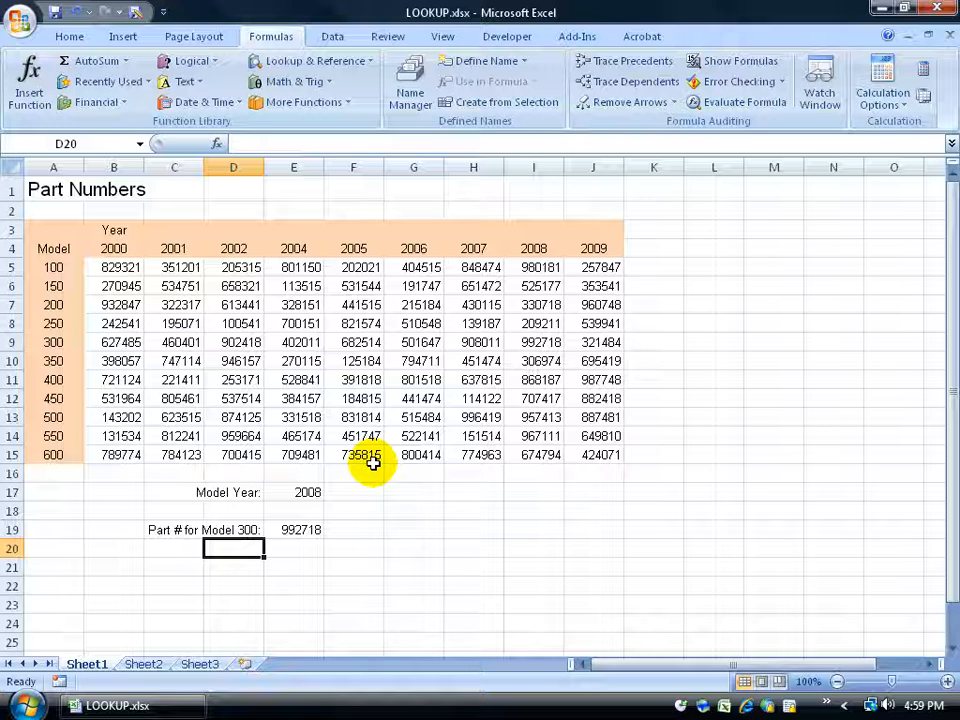
{"action": "type", "text": "400"}
{"action": "key", "text": "Return"}
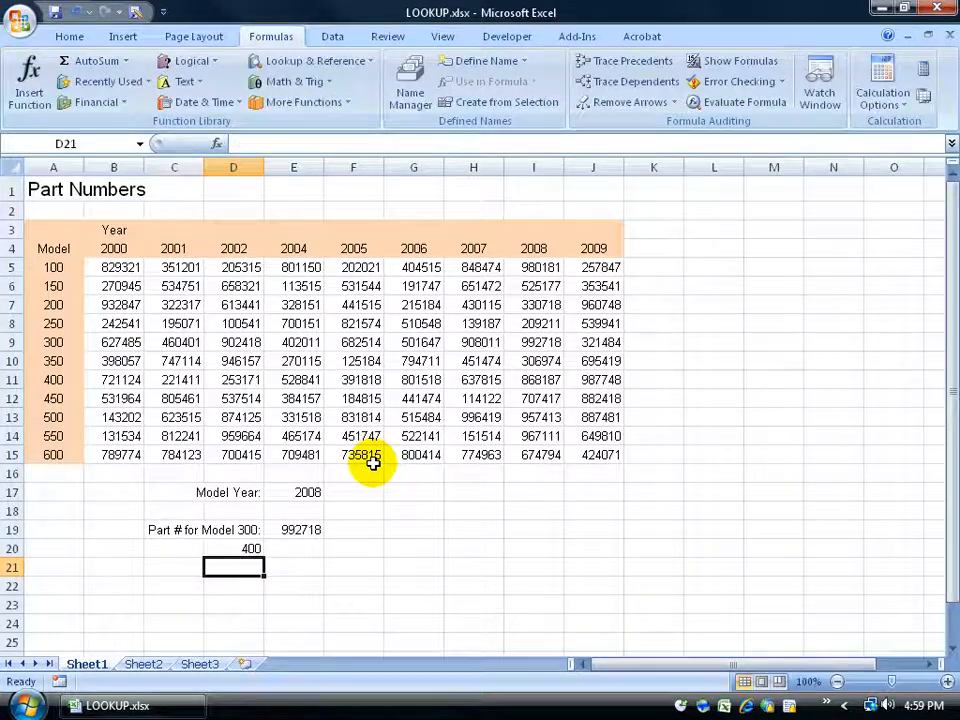
Step: Enter 450 as a model label in D21 and fill the E19 HLOOKUP formula down through E21
{"action": "type", "text": "450"}
{"action": "key", "text": "Return"}
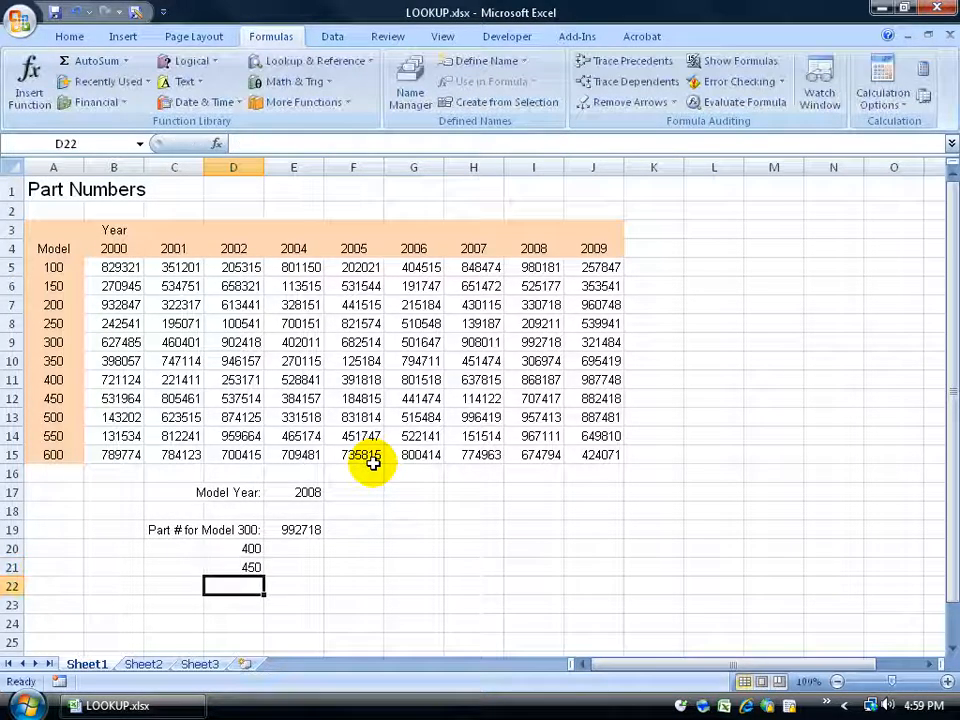
{"action": "left_click", "coordinate": [306, 529]}
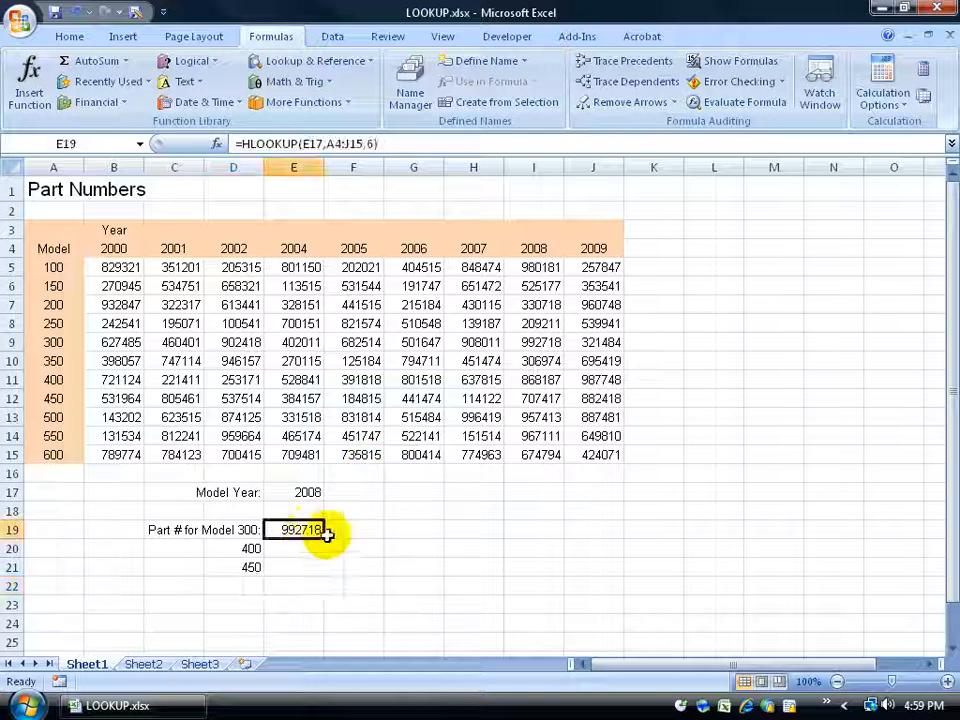
{"action": "left_click_drag", "start_coordinate": [321, 539], "coordinate": [336, 572]}
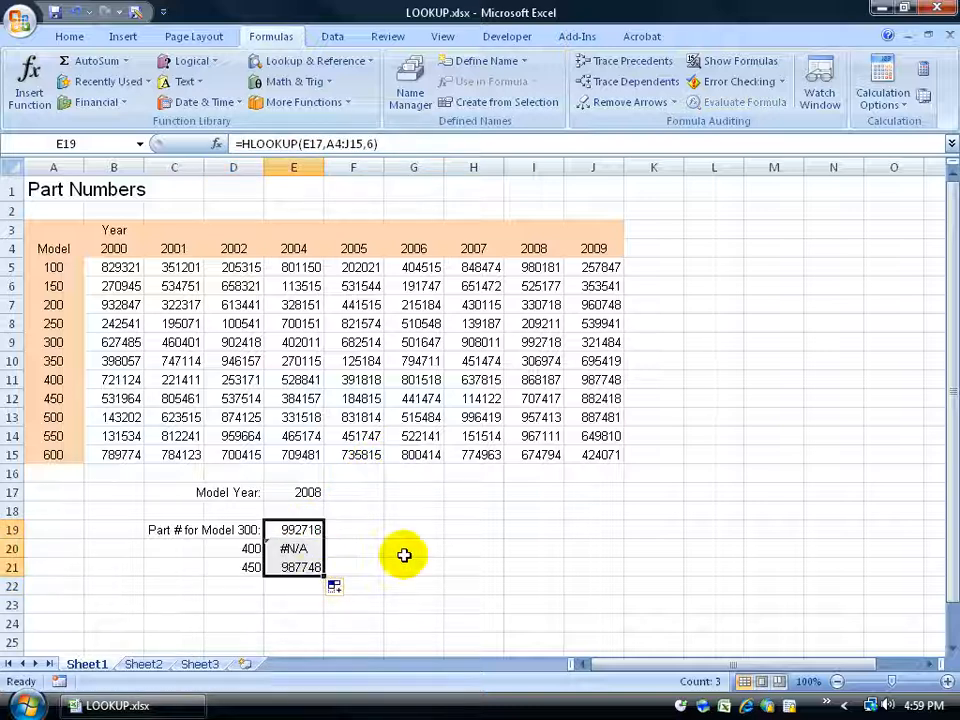
Step: Compare the formulas in E19:E21 and correct the HLOOKUP in E20 to look up E17 in the table range A4:J15
{"action": "left_click", "coordinate": [314, 529]}
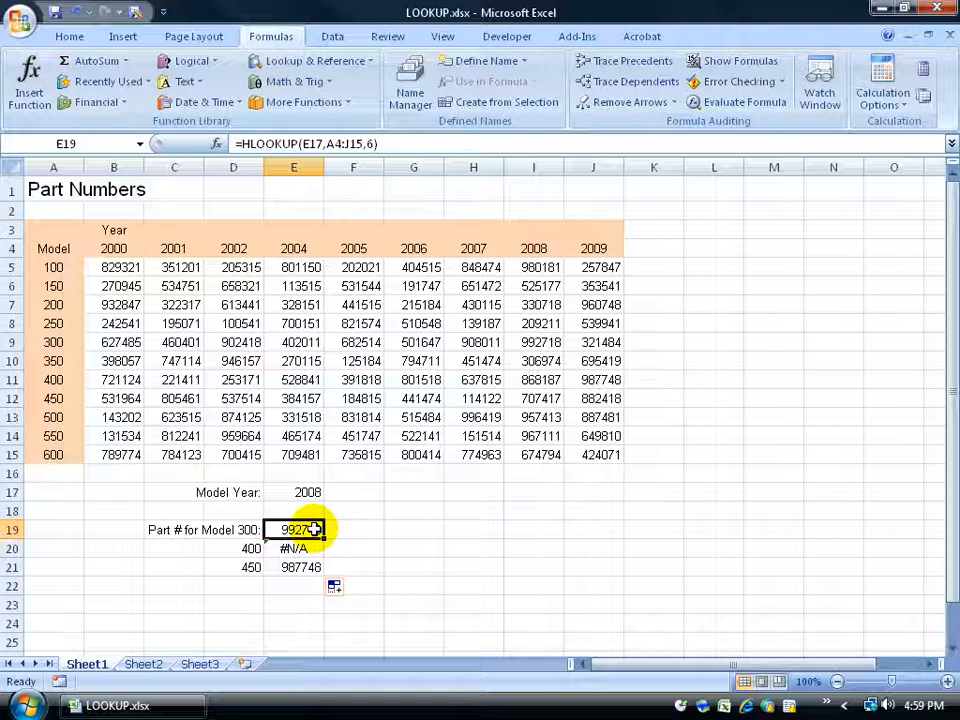
{"action": "left_click", "coordinate": [302, 549]}
{"action": "left_click", "coordinate": [302, 567]}
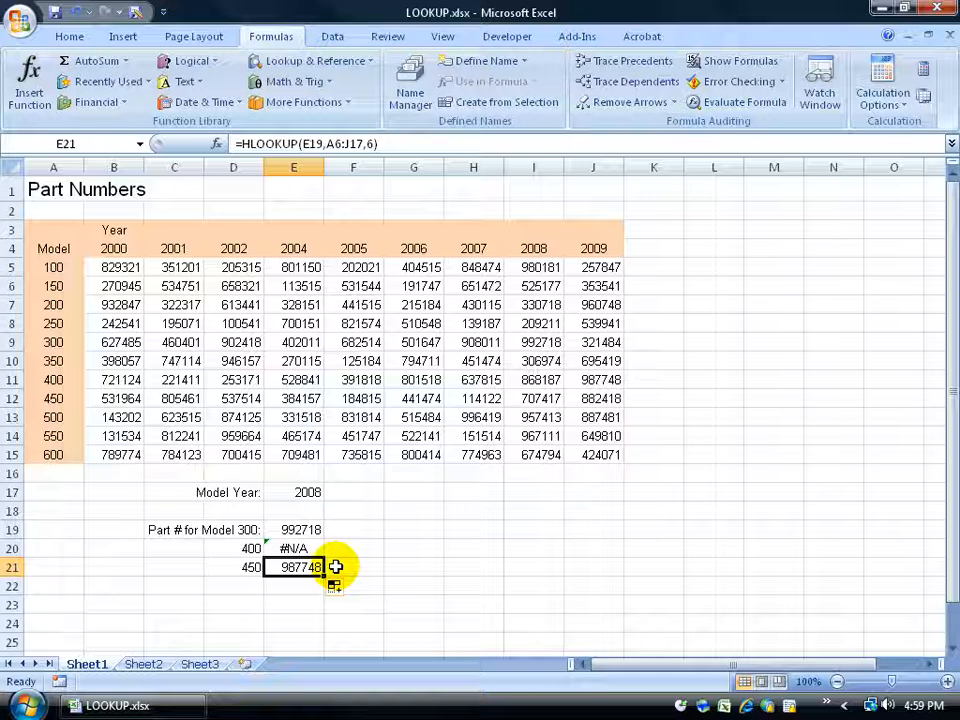
{"action": "left_click", "coordinate": [314, 530]}
{"action": "left_click", "coordinate": [311, 548]}
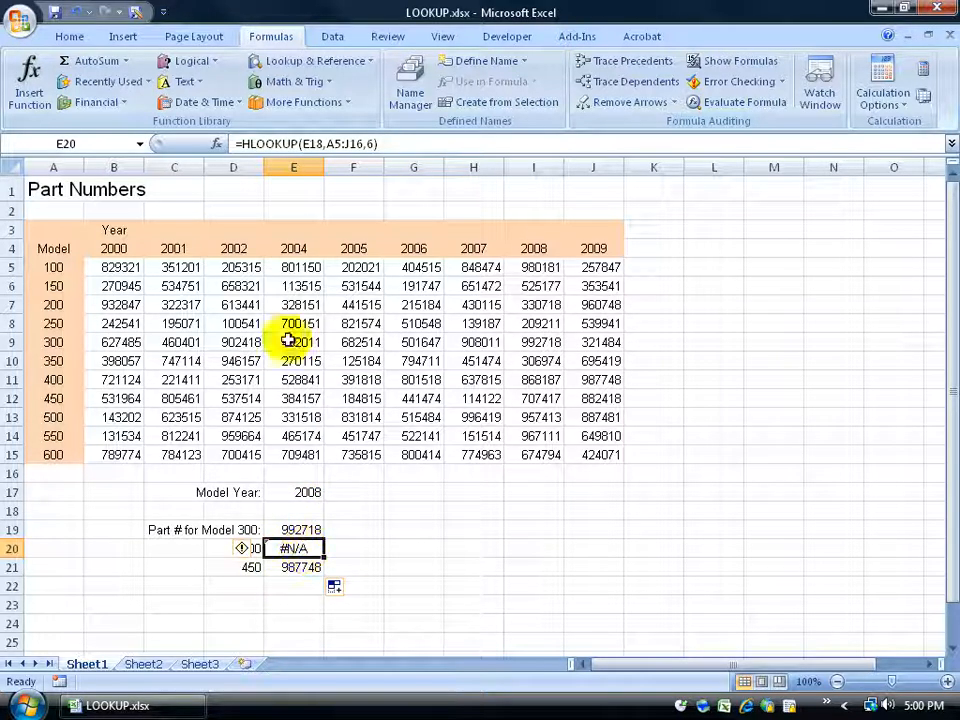
{"action": "left_click", "coordinate": [320, 143]}
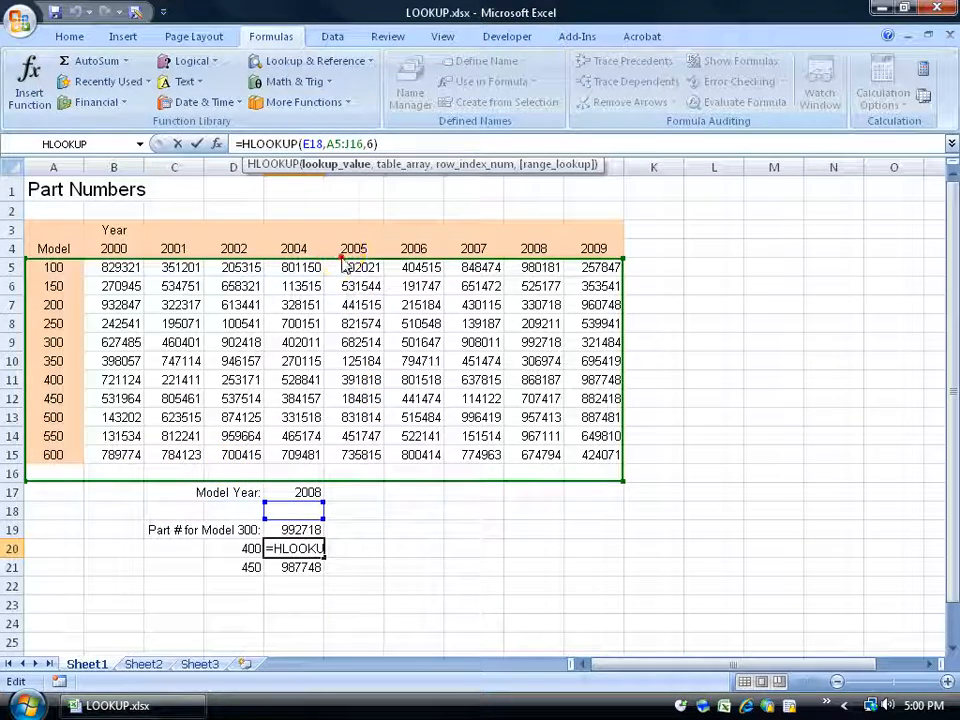
{"action": "left_click_drag", "start_coordinate": [341, 257], "coordinate": [343, 249]}
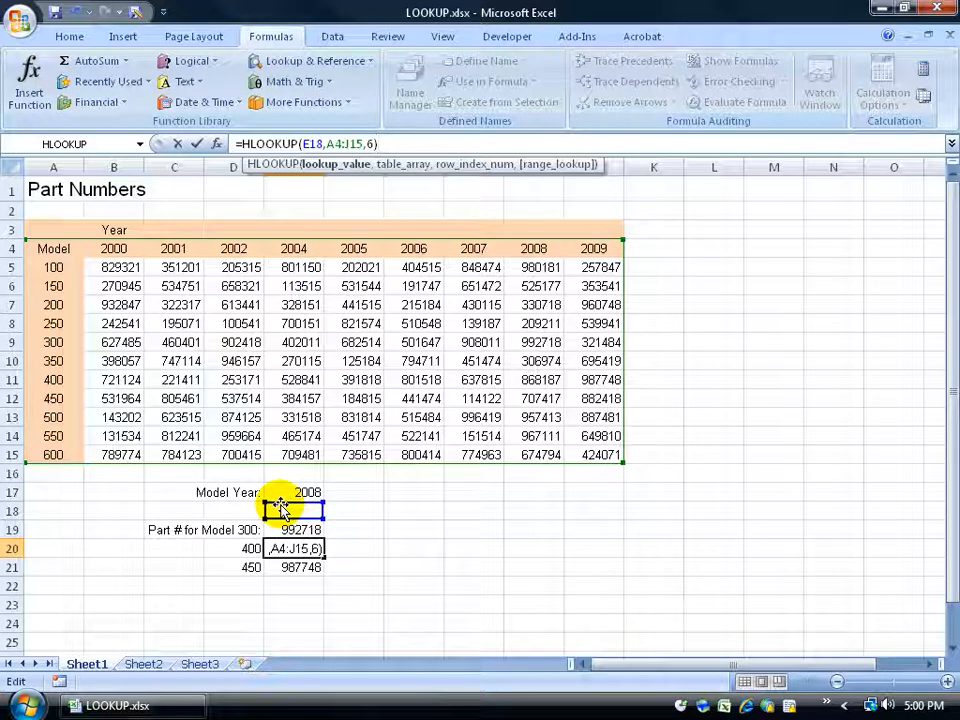
{"action": "left_click", "coordinate": [281, 510]}
{"action": "left_click_drag", "start_coordinate": [281, 510], "coordinate": [279, 493]}
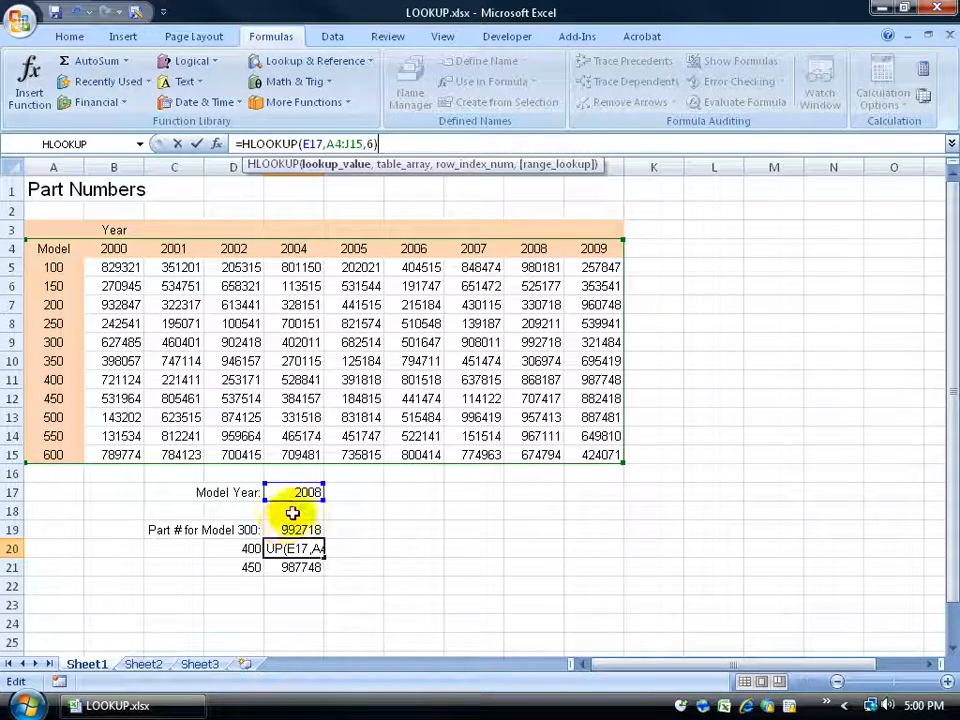
{"action": "key", "text": "Return"}
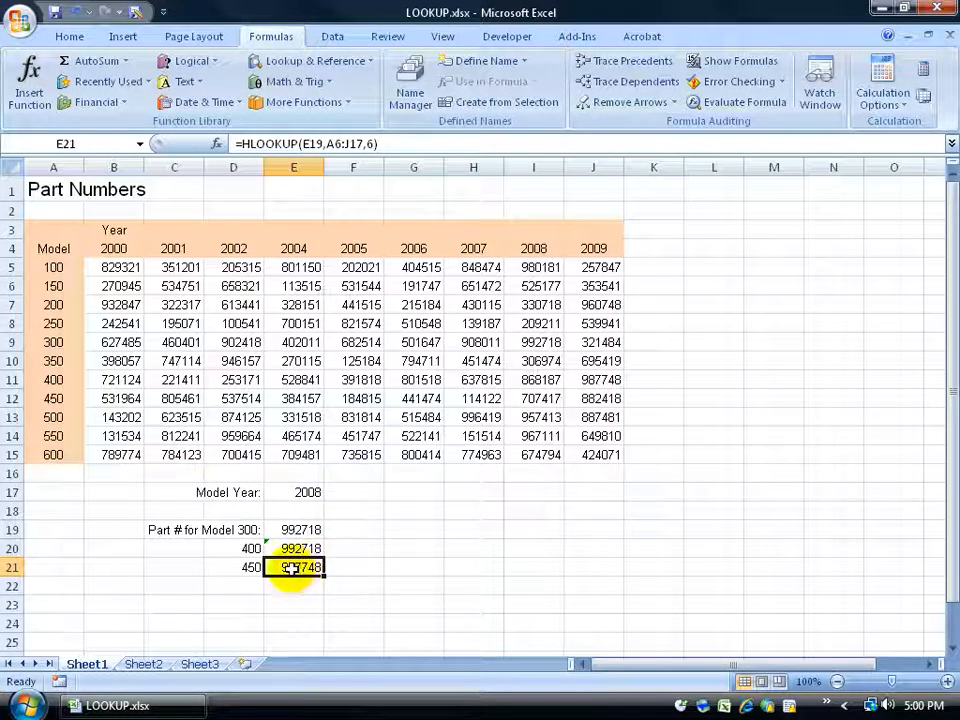
Step: Correct the HLOOKUP formula in E21 to use table range A4:J15 and lookup value E17
{"action": "left_click", "coordinate": [325, 143]}
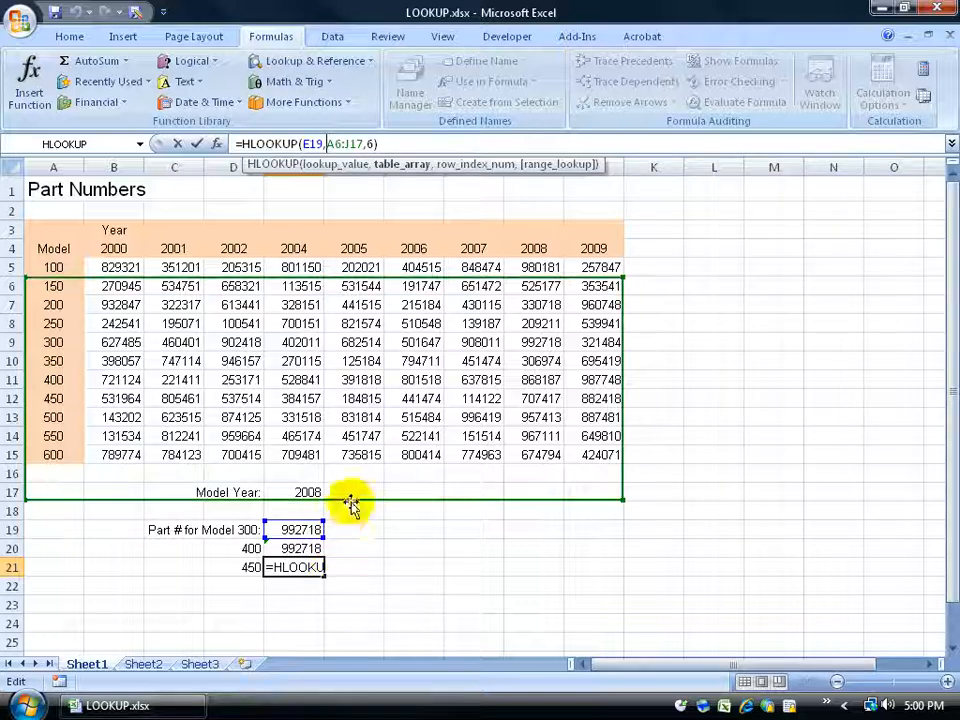
{"action": "left_click_drag", "start_coordinate": [352, 510], "coordinate": [352, 470]}
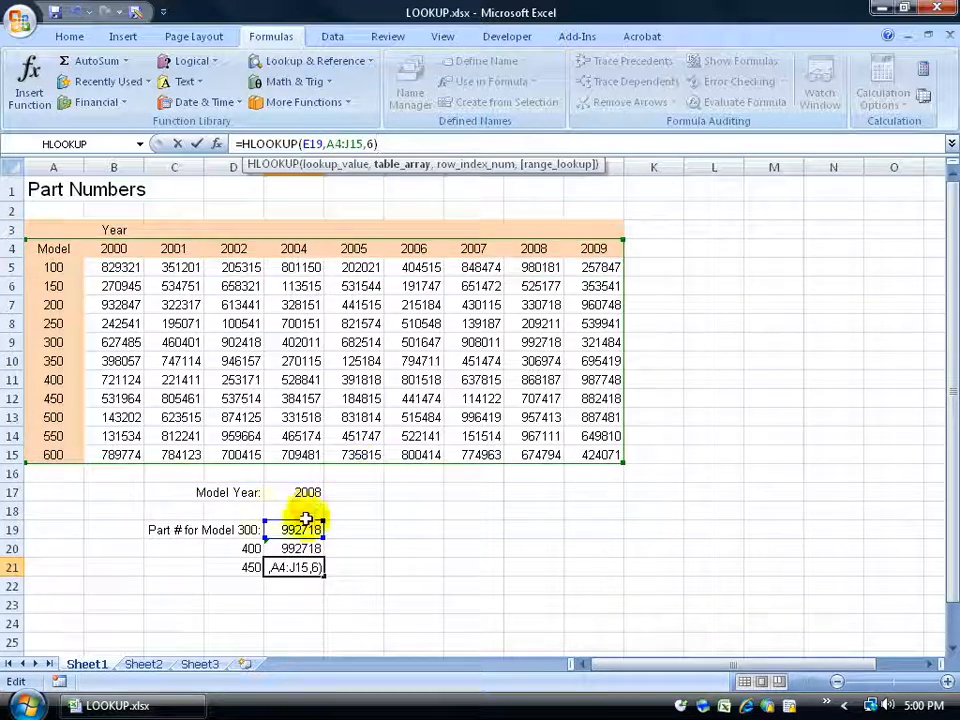
{"action": "left_click_drag", "start_coordinate": [300, 528], "coordinate": [308, 492]}
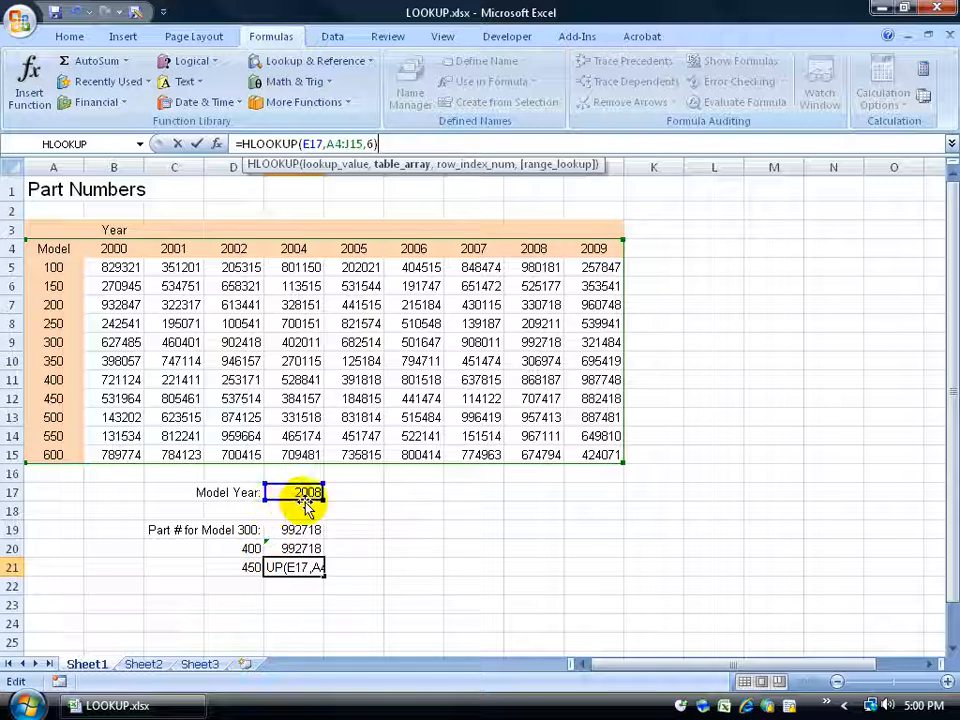
{"action": "key", "text": "Return"}
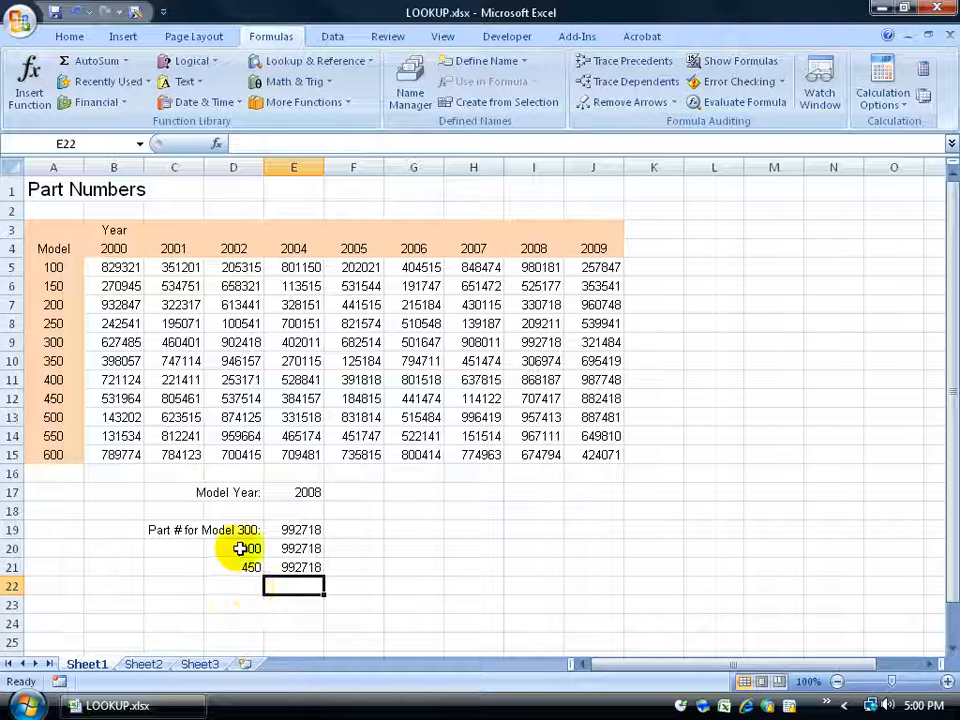
Step: Set the Range_lookup argument of the E19 HLOOKUP formula to 0 to require an exact year match
{"action": "left_click", "coordinate": [280, 493]}
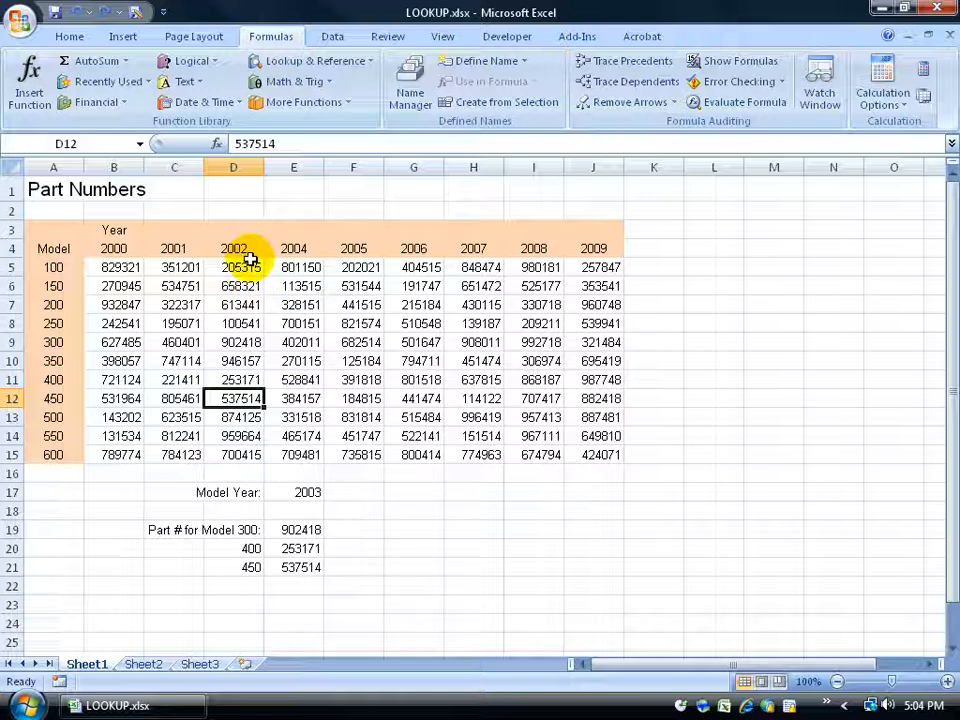
{"action": "left_click", "coordinate": [305, 531]}
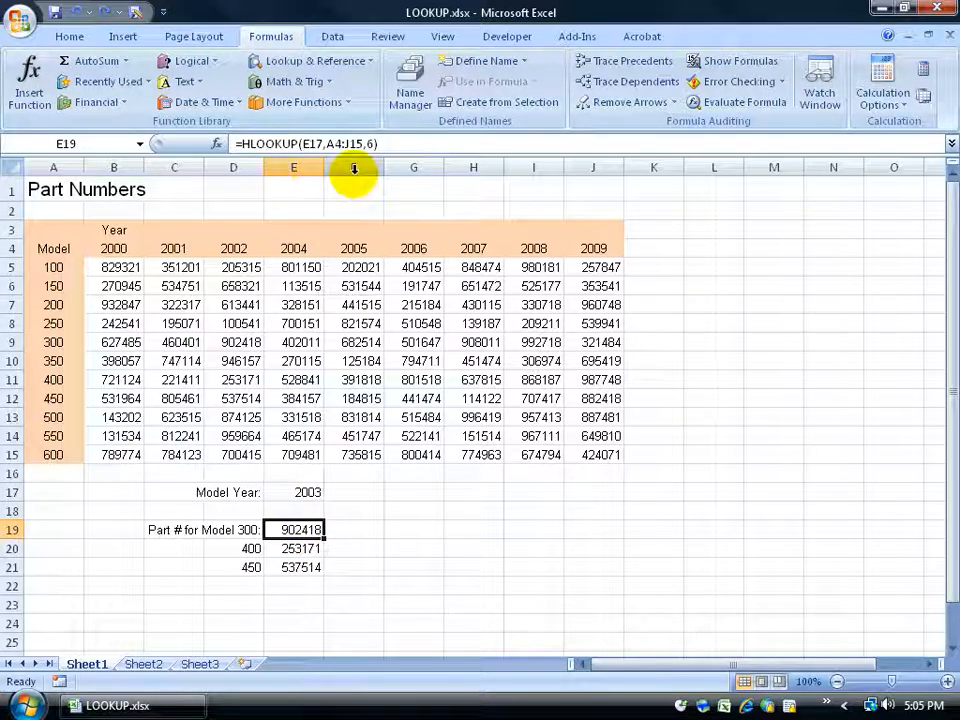
{"action": "left_click", "coordinate": [216, 143]}
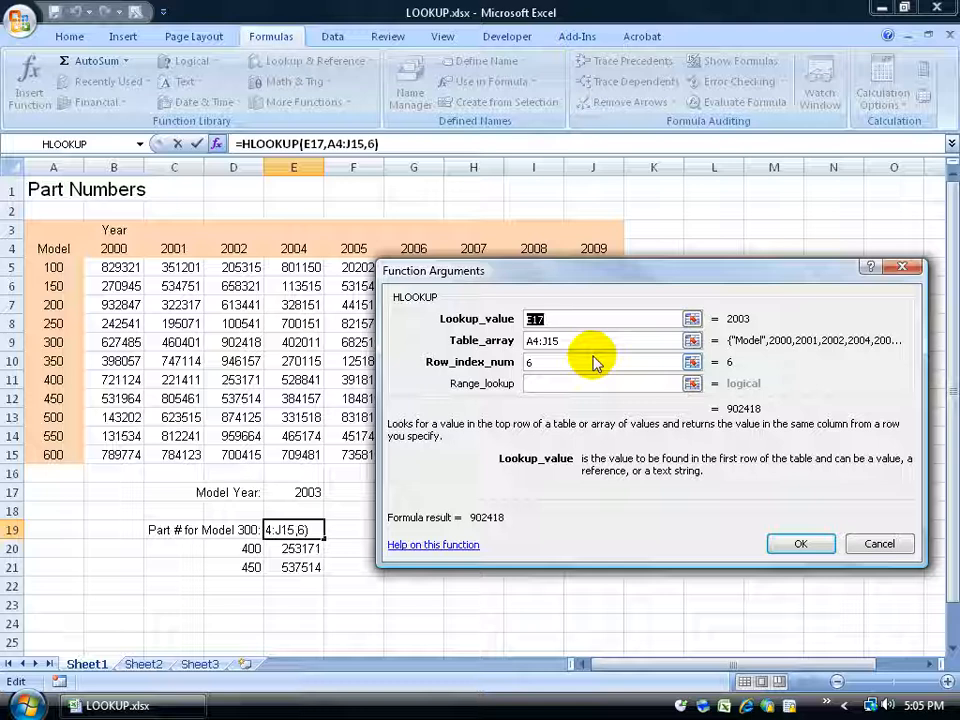
{"action": "left_click", "coordinate": [564, 382]}
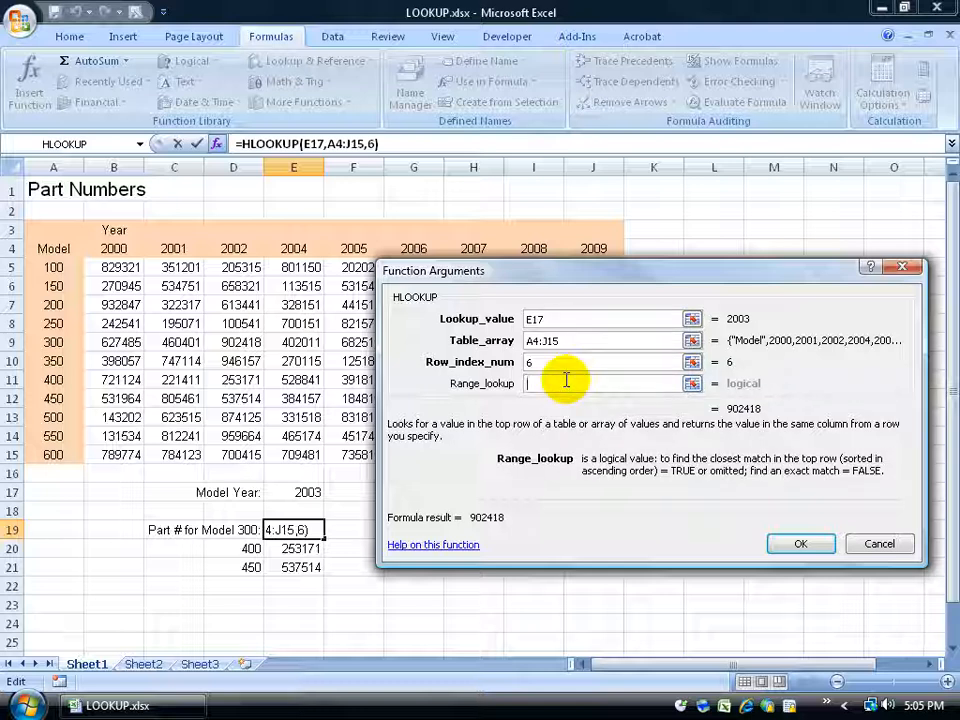
{"action": "type", "text": "0"}
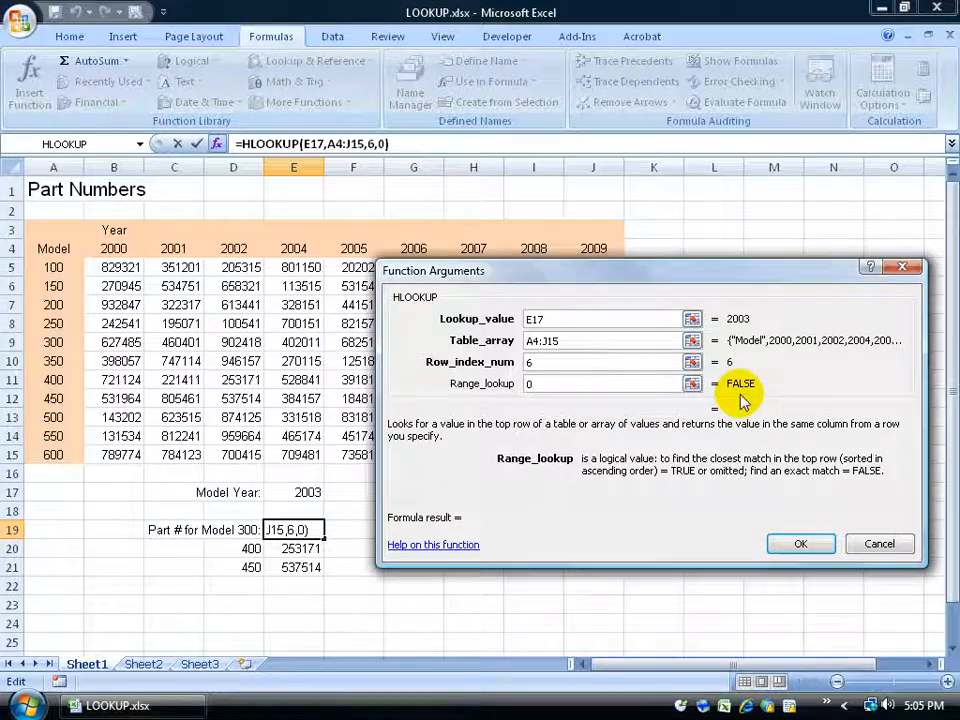
{"action": "left_click", "coordinate": [798, 542]}
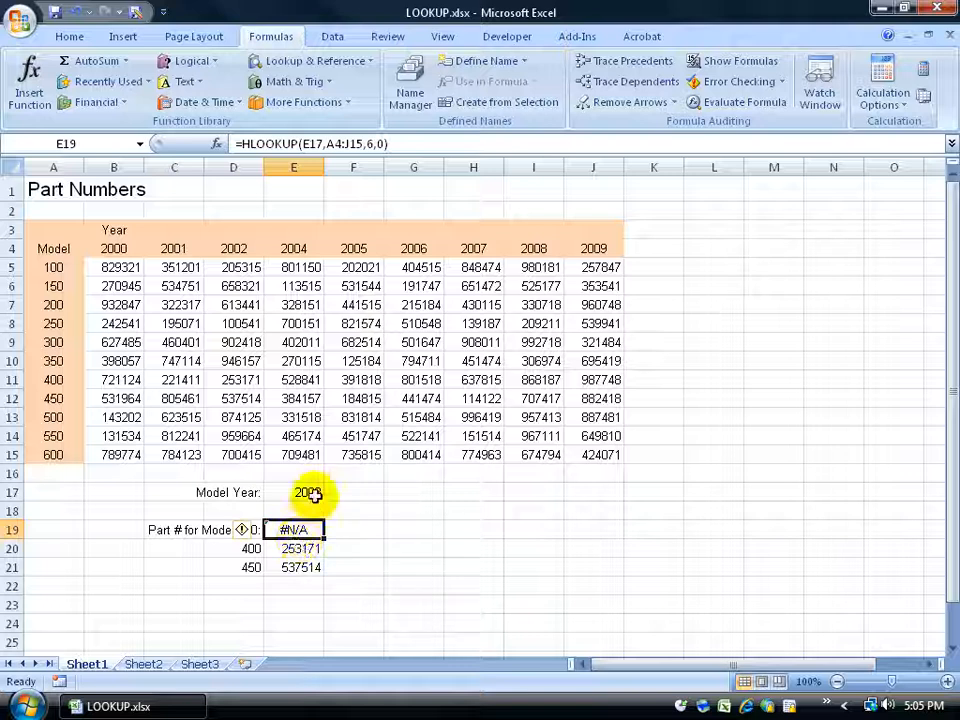
Step: Change the model year in E17 to 2004 to test the exact-match formula
{"action": "left_click", "coordinate": [308, 493]}
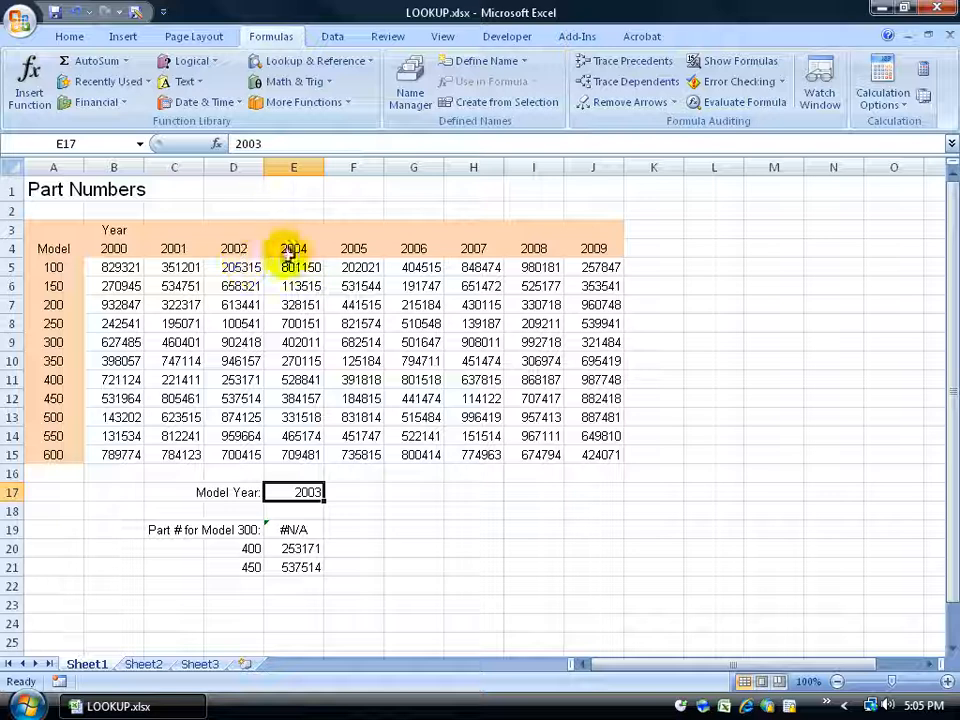
{"action": "type", "text": "2004"}
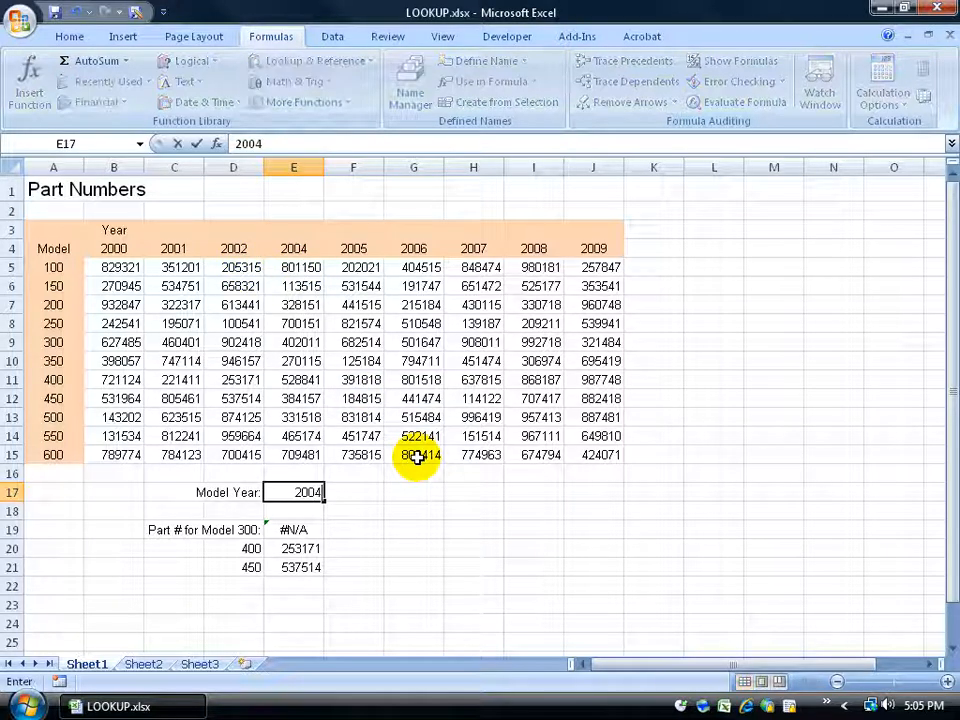
{"action": "key", "text": "Return"}
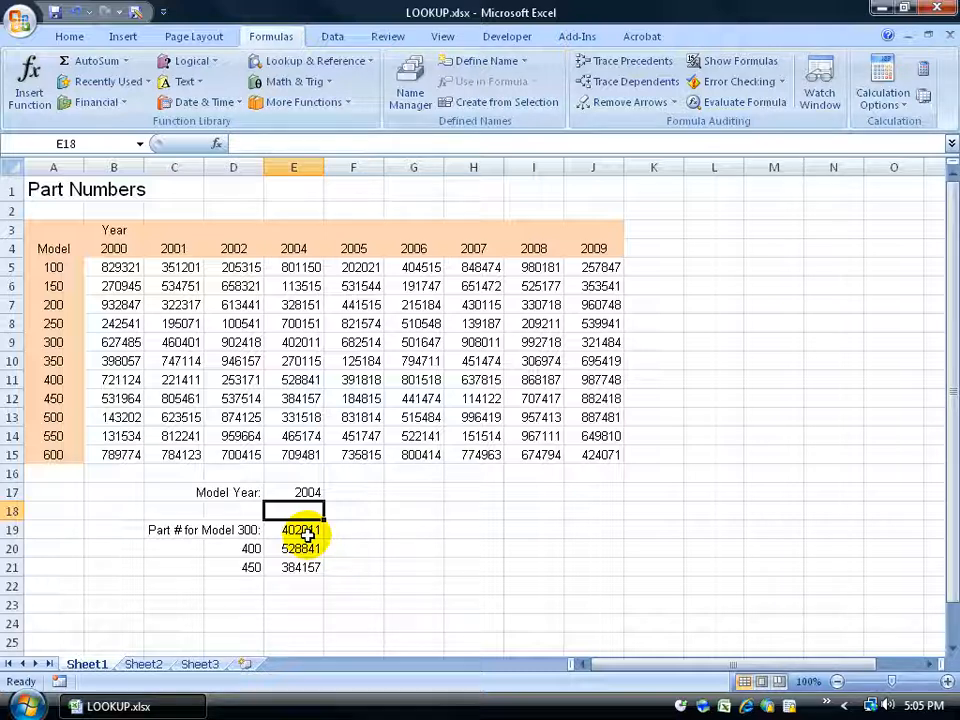
Step: Set the model year in E17 back to 2003
{"action": "left_click", "coordinate": [309, 493]}
{"action": "type", "text": "2003"}
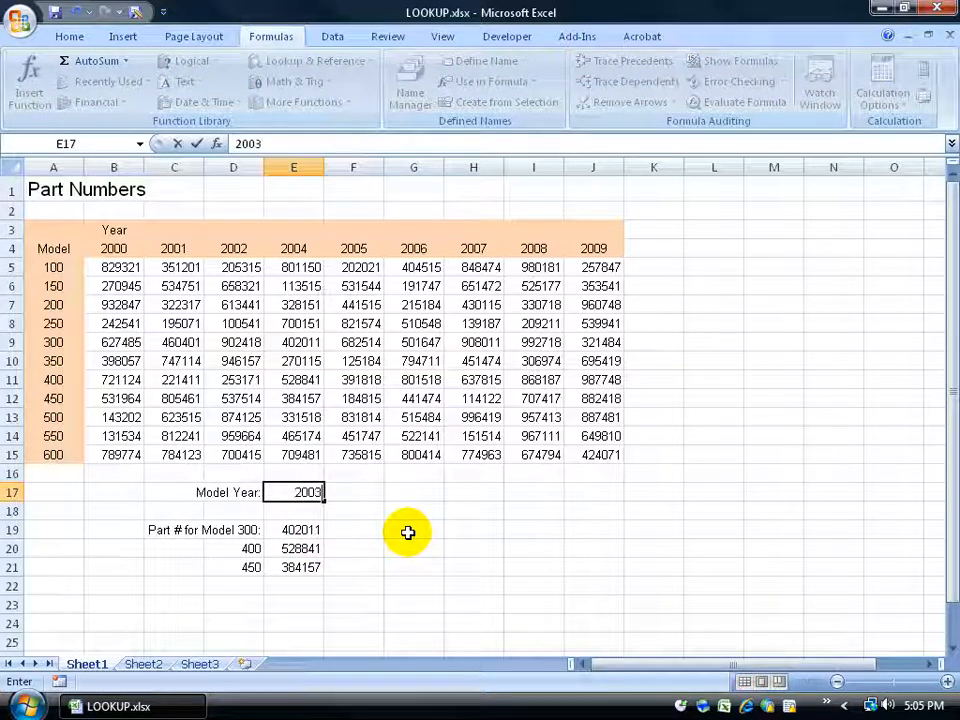
{"action": "key", "text": "Return"}
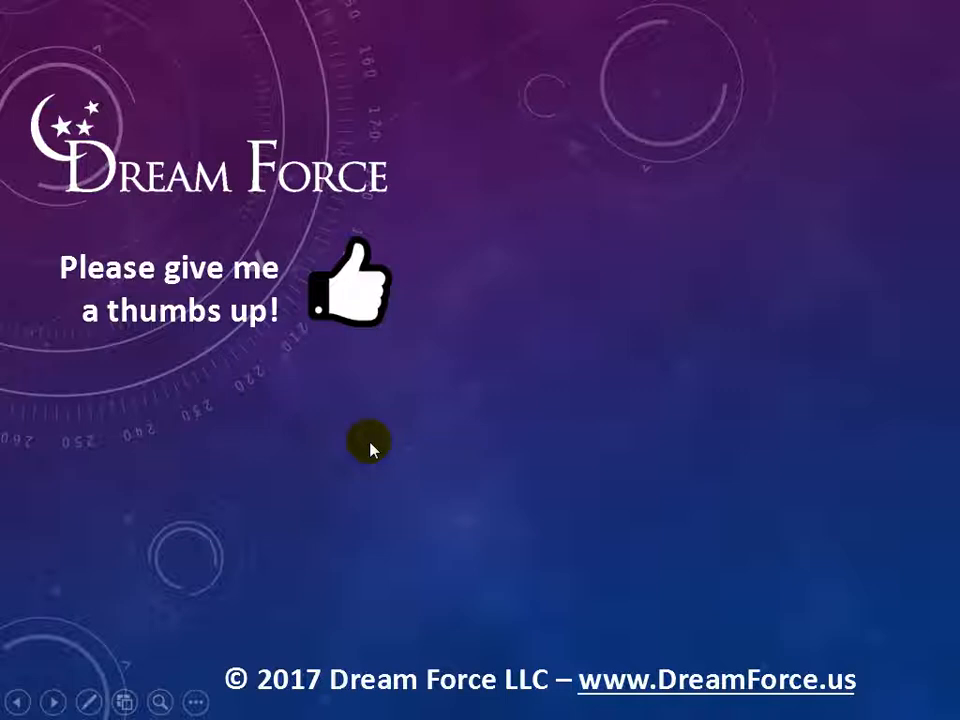
{"action": "left_click", "coordinate": [370, 447]}
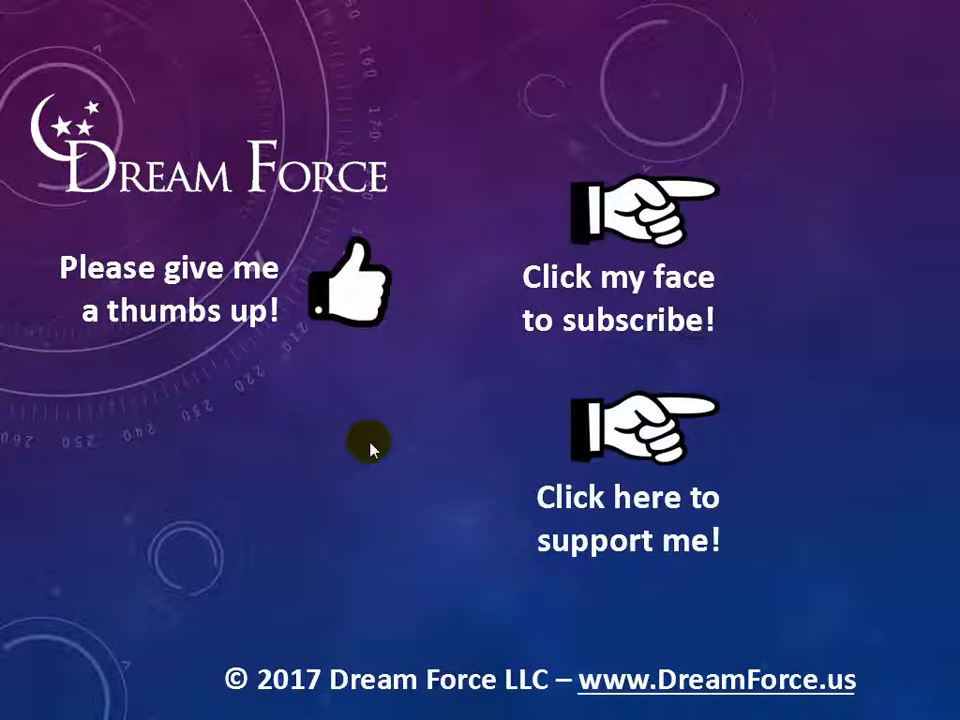